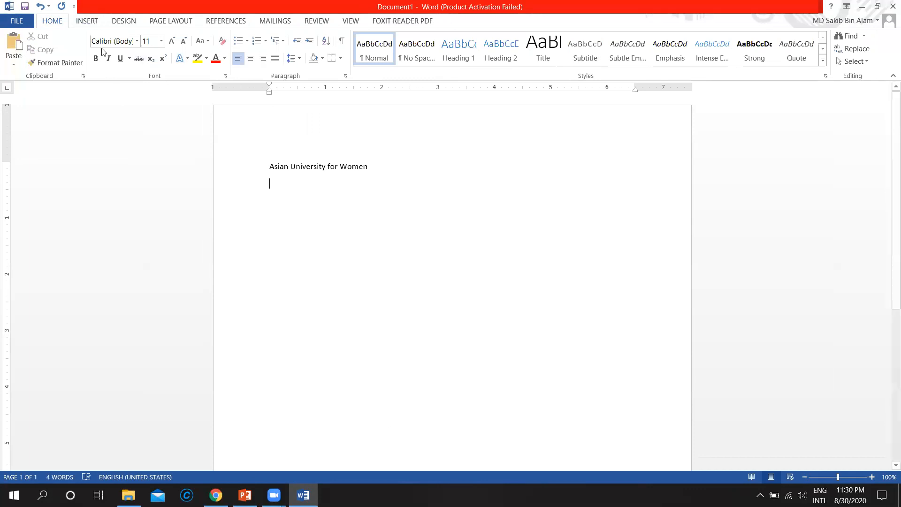
Insert a table with 3 columns and 4 rows below the Asian University for Women line.
{"action": "left_click", "coordinate": [87, 22]}
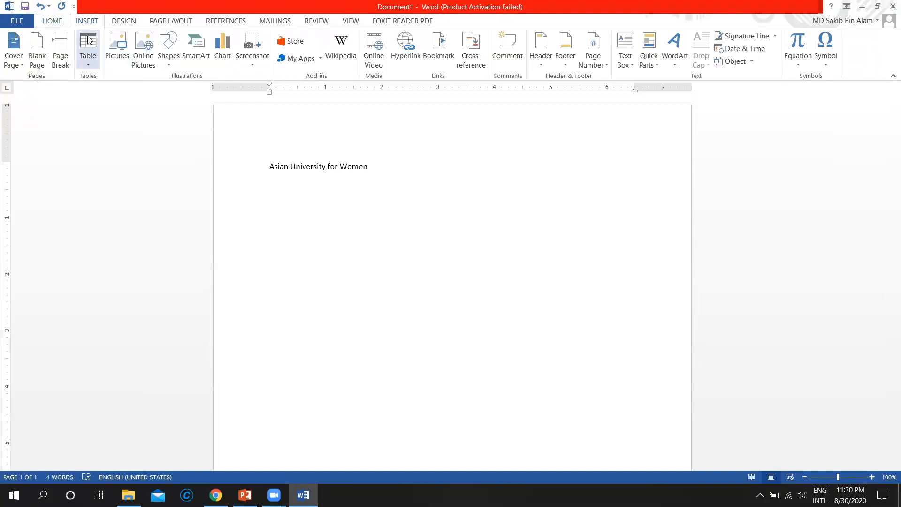
{"action": "left_click", "coordinate": [91, 65]}
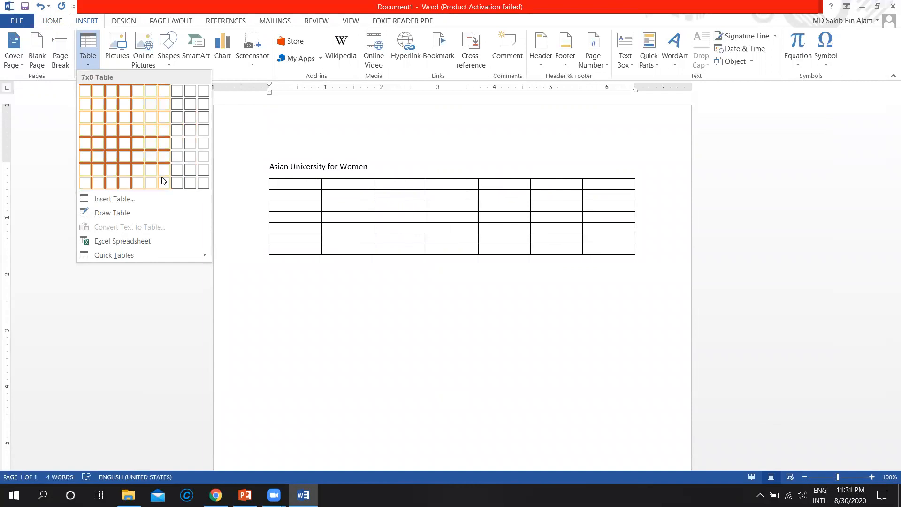
{"action": "left_click", "coordinate": [127, 199]}
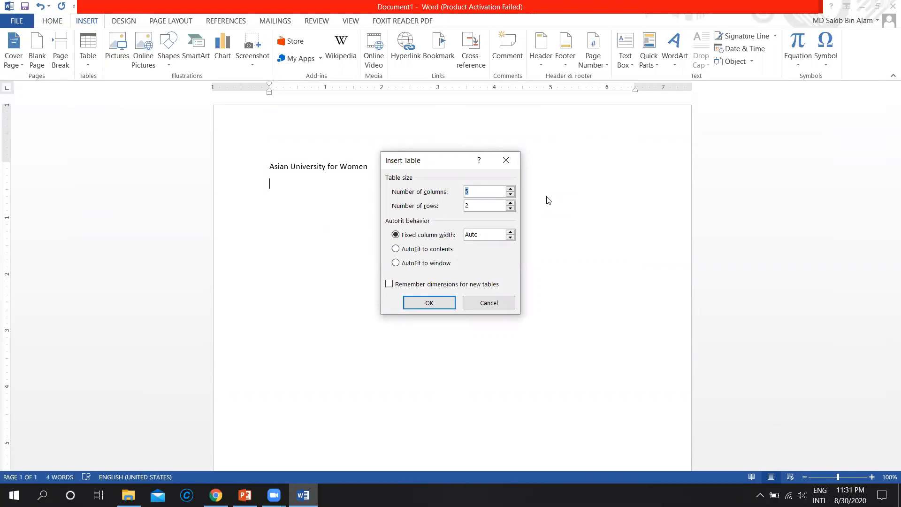
{"action": "left_click", "coordinate": [488, 190]}
{"action": "key", "text": "BackSpace"}
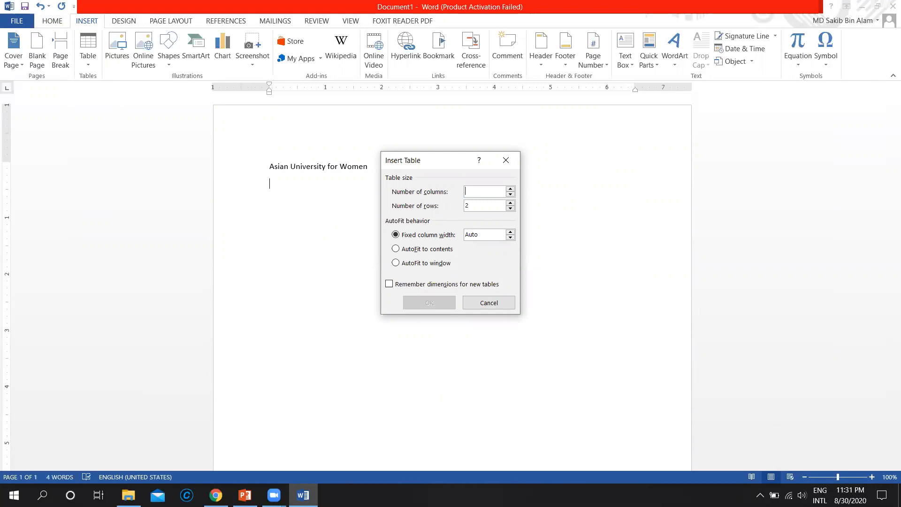
{"action": "type", "text": "3"}
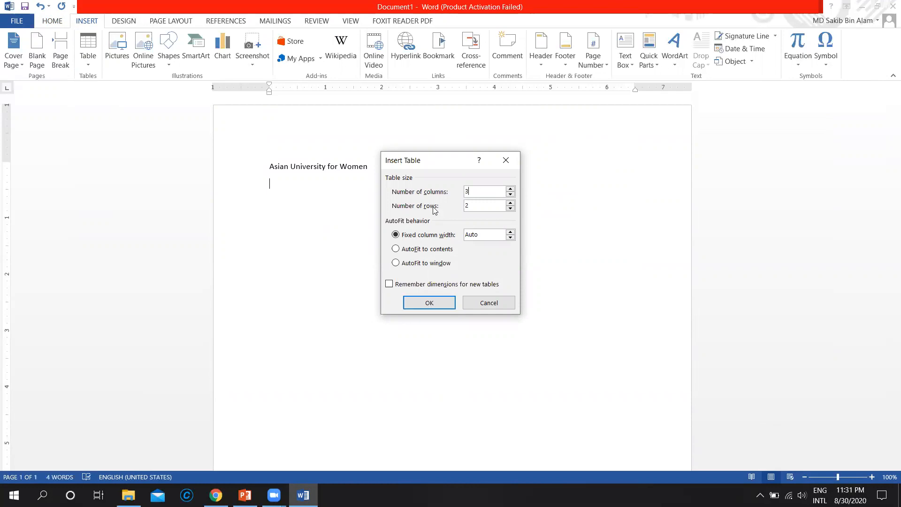
{"action": "key", "text": "BackSpace"}
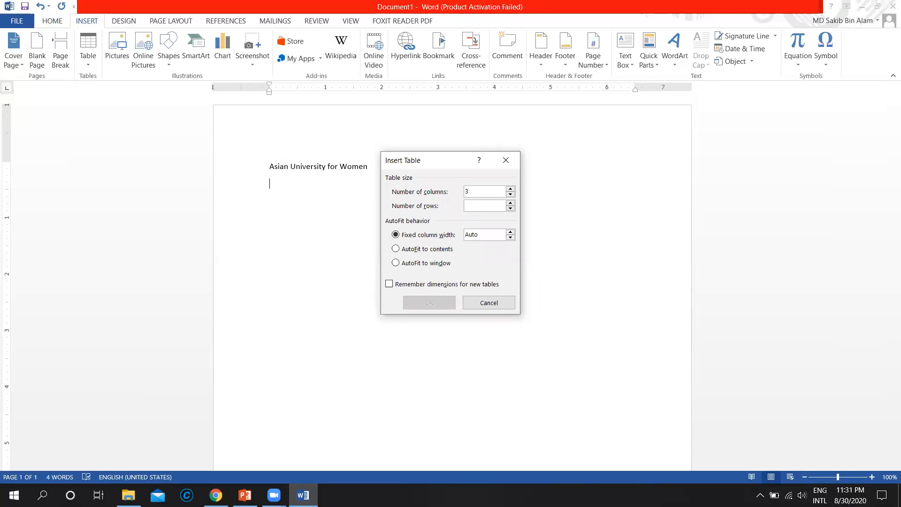
{"action": "type", "text": "4"}
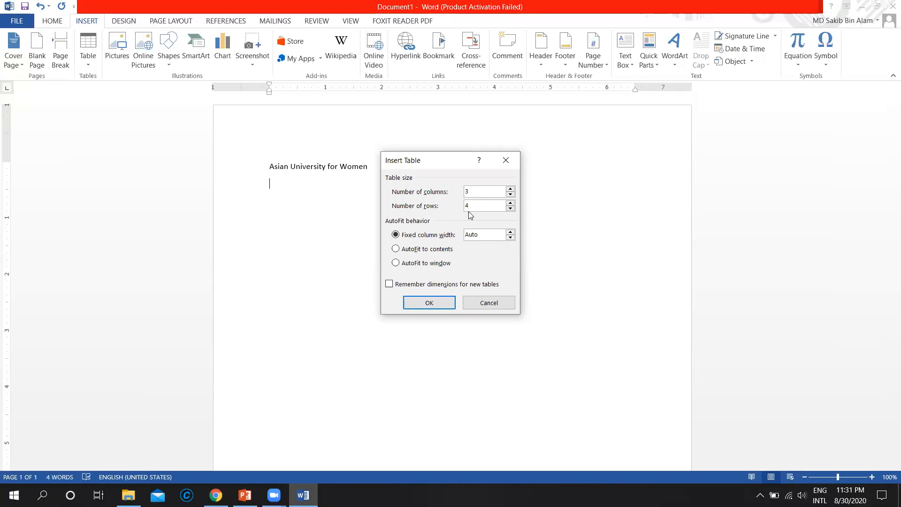
{"action": "left_click", "coordinate": [436, 303]}
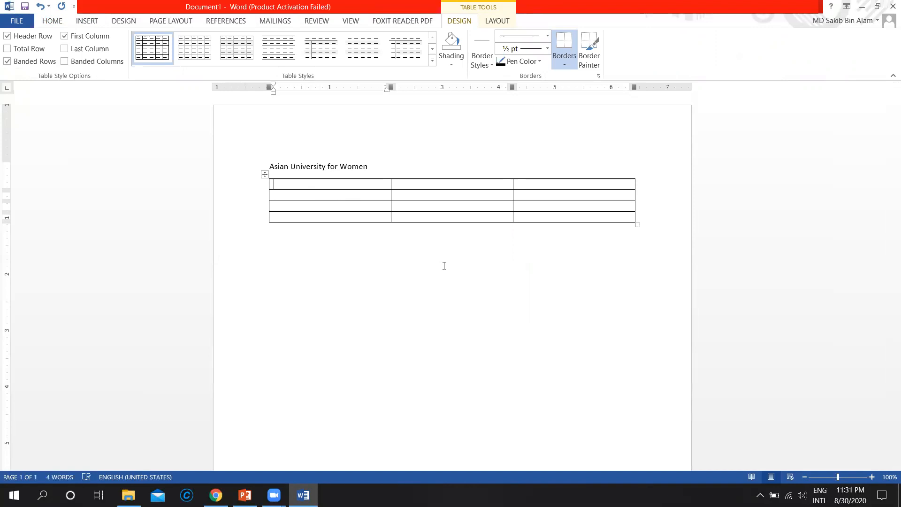
Fill the table's first row with the column headings ID, Name and CGPA.
{"action": "type", "text": "ID"}
{"action": "left_click", "coordinate": [444, 185]}
{"action": "type", "text": "Name"}
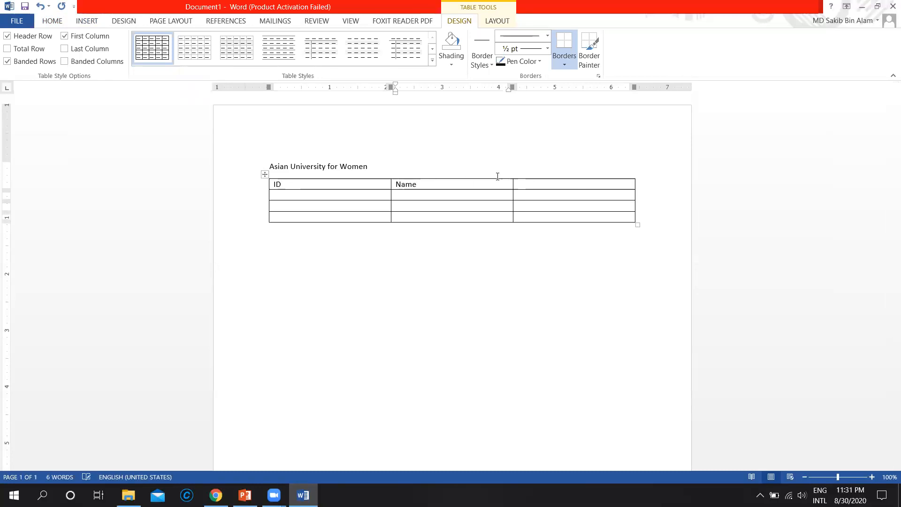
{"action": "left_click", "coordinate": [566, 184]}
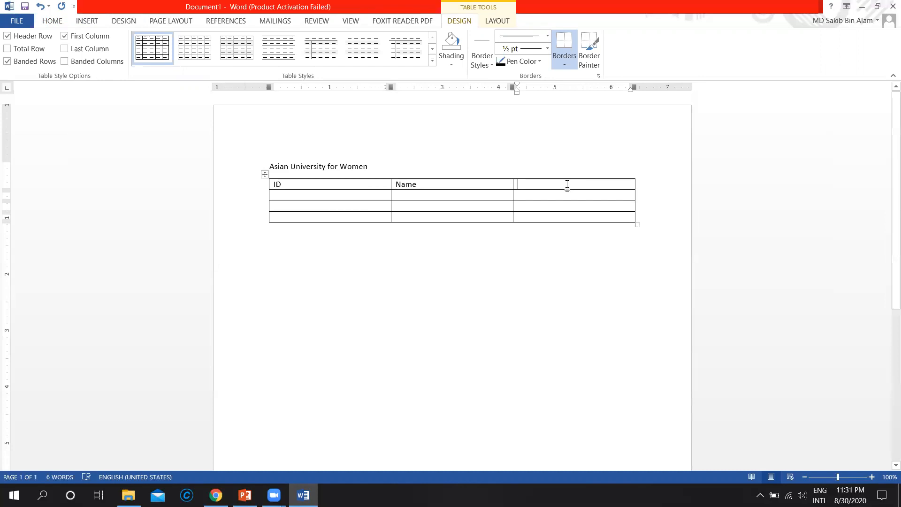
{"action": "type", "text": "CGPA"}
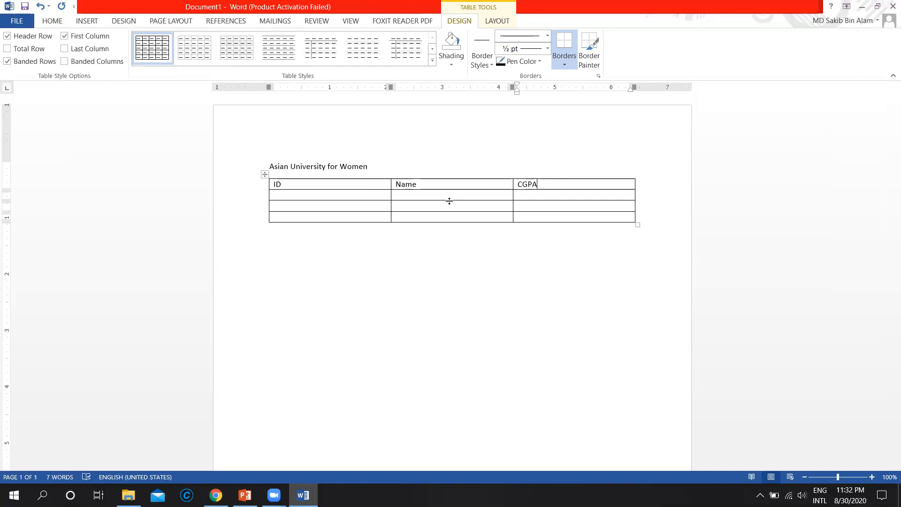
Enter 01, 02 and 03 in the three cells below the ID heading.
{"action": "left_click", "coordinate": [408, 167]}
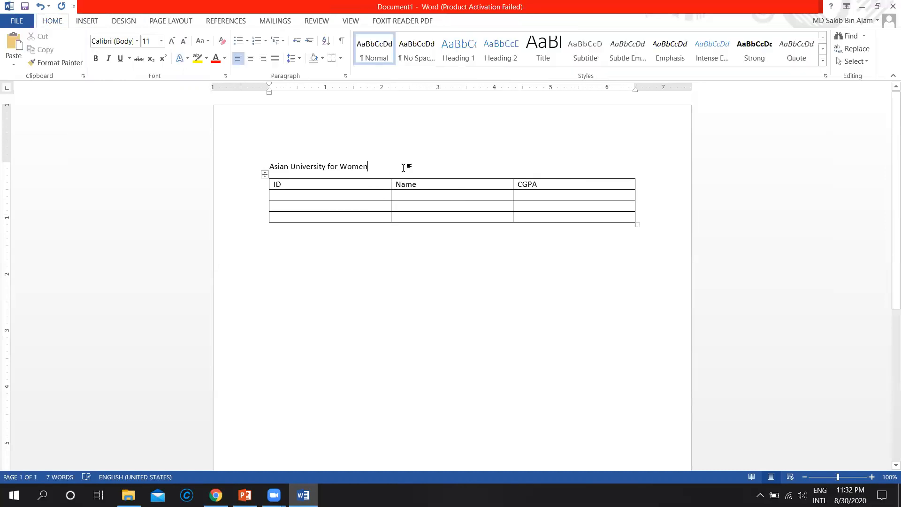
{"action": "left_click", "coordinate": [323, 195]}
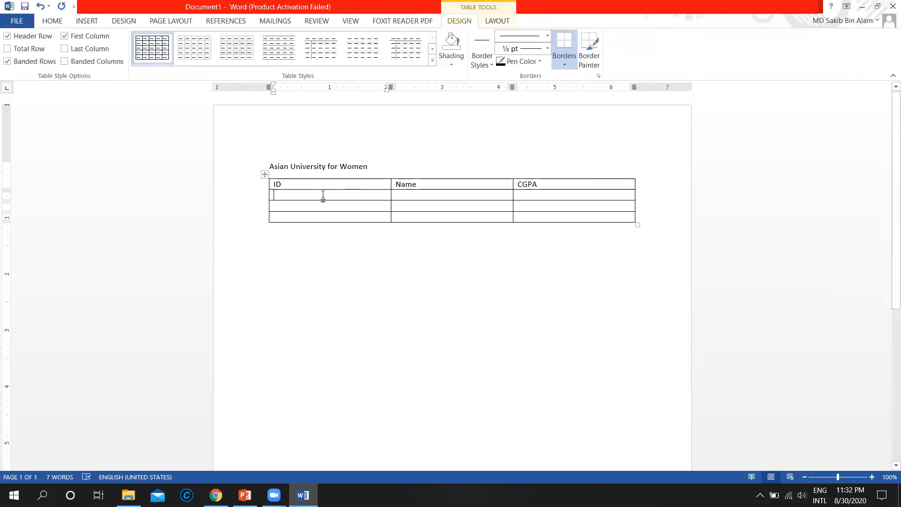
{"action": "type", "text": "01"}
{"action": "key", "text": "Down"}
{"action": "type", "text": "02"}
{"action": "key", "text": "Down"}
{"action": "type", "text": "03"}
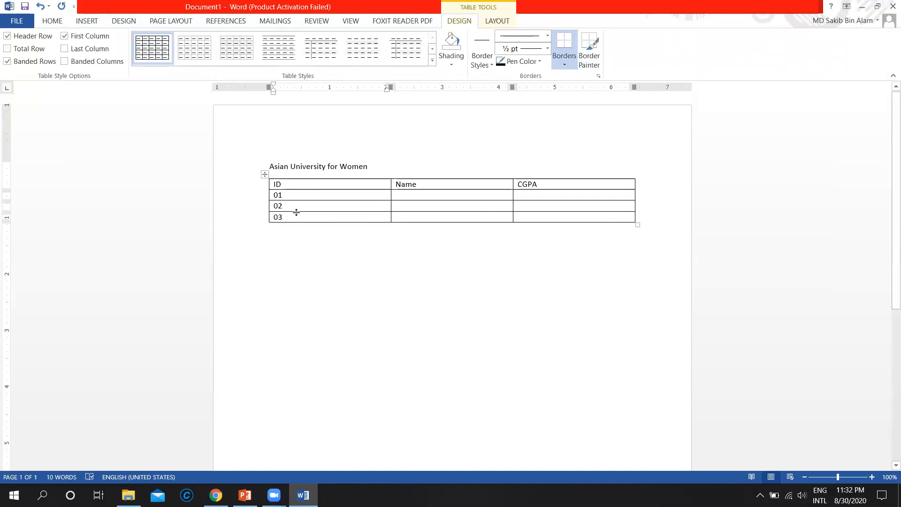
Enter a student's first name in each of the three cells below the Name heading.
{"action": "left_click", "coordinate": [407, 196]}
{"action": "type", "text": "Fatema"}
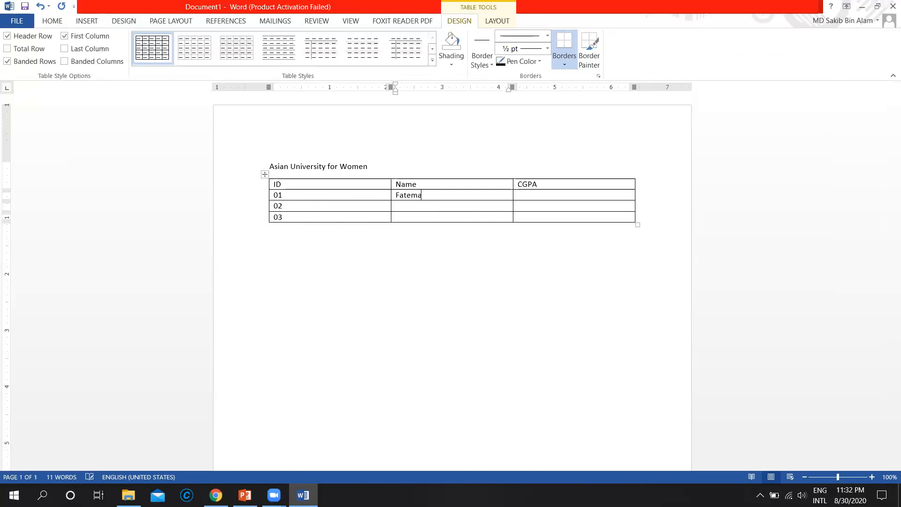
{"action": "left_click", "coordinate": [413, 209]}
{"action": "type", "text": "Ripa"}
{"action": "left_click", "coordinate": [412, 212]}
{"action": "type", "text": "Nazifa"}
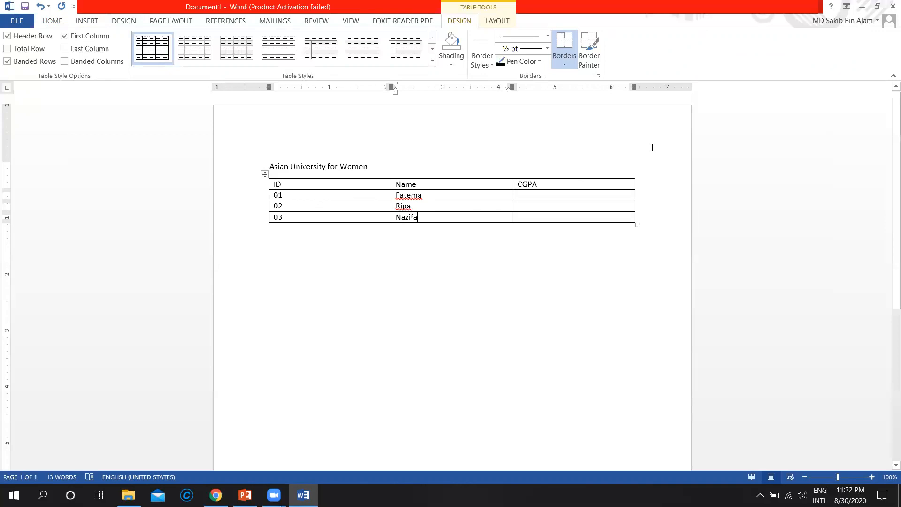
Fill the CGPA column with 3.87, 3.90 and 3.75 for rows 01, 02 and 03.
{"action": "left_click", "coordinate": [581, 195]}
{"action": "type", "text": "3."}
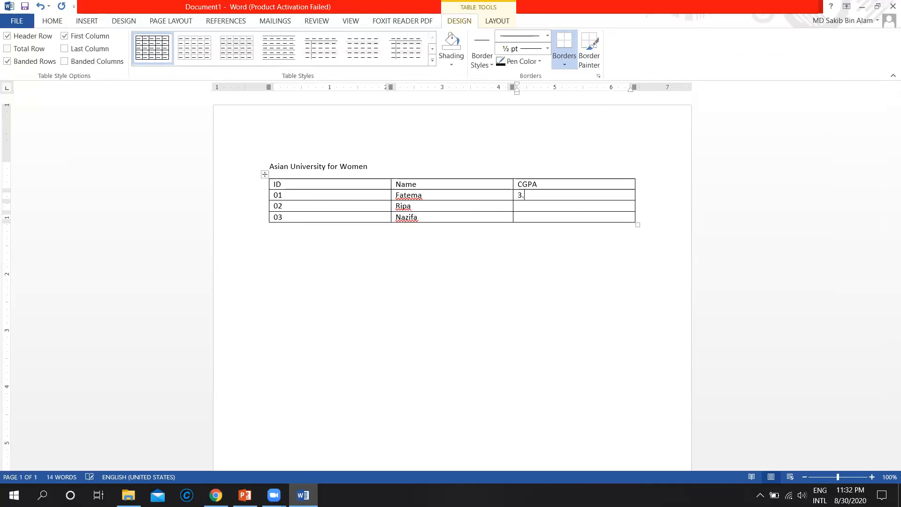
{"action": "type", "text": "87"}
{"action": "left_click", "coordinate": [579, 206]}
{"action": "type", "text": "3."}
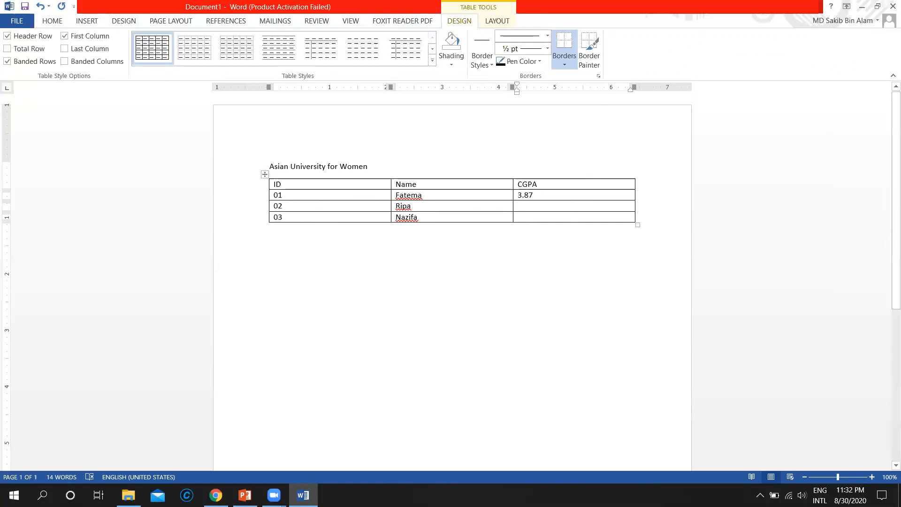
{"action": "type", "text": "8"}
{"action": "key", "text": "BackSpace"}
{"action": "type", "text": "90"}
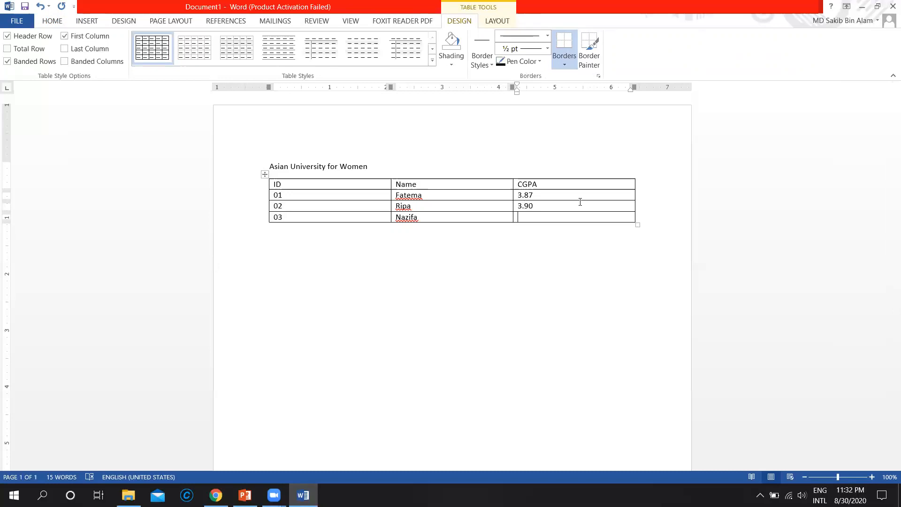
{"action": "type", "text": "3.75"}
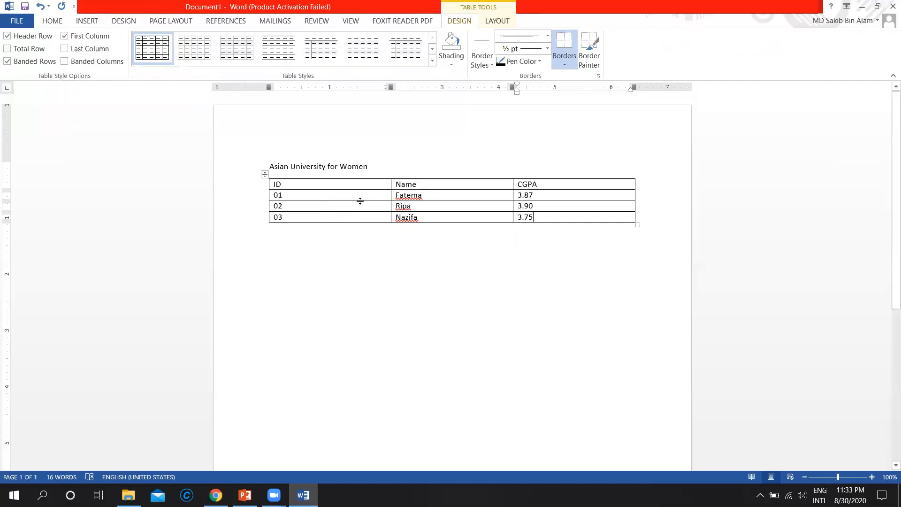
Apply the grid table style with a black header row and grey banded rows to the table.
{"action": "mouse_move", "coordinate": [388, 178]}
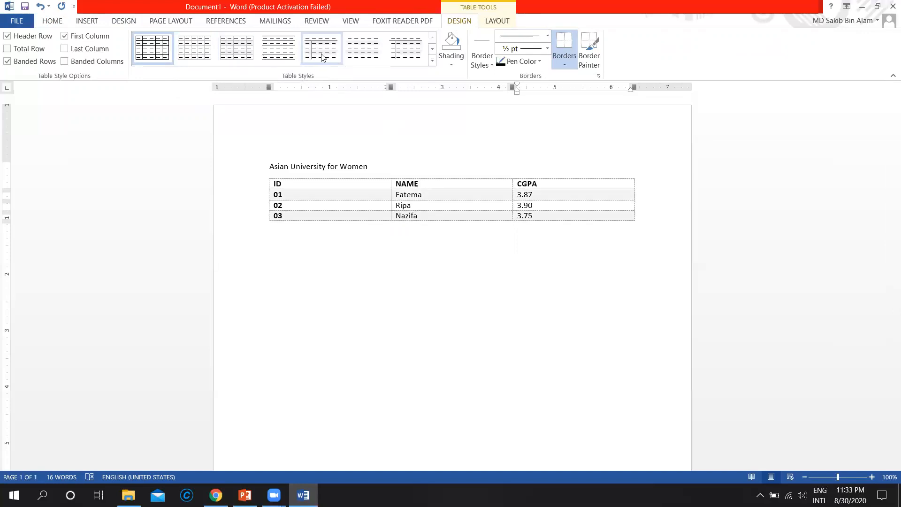
{"action": "left_click", "coordinate": [432, 61]}
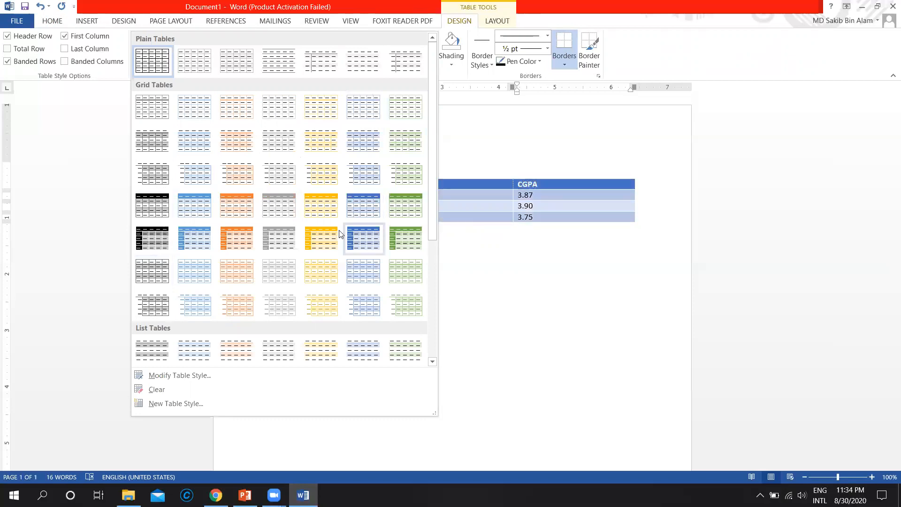
{"action": "left_click", "coordinate": [151, 205]}
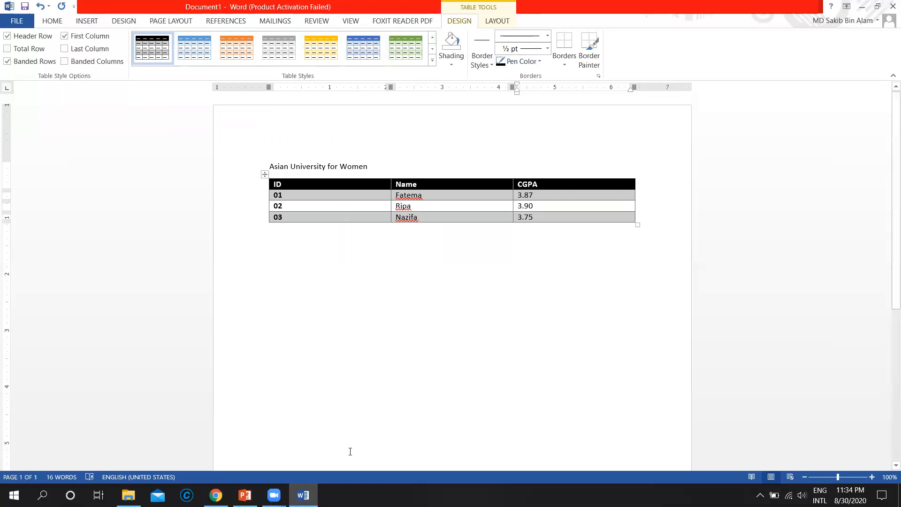
Check the Table topic list on slide 2 of the PowerPoint lecture, and return to the Word document.
{"action": "left_click", "coordinate": [245, 495]}
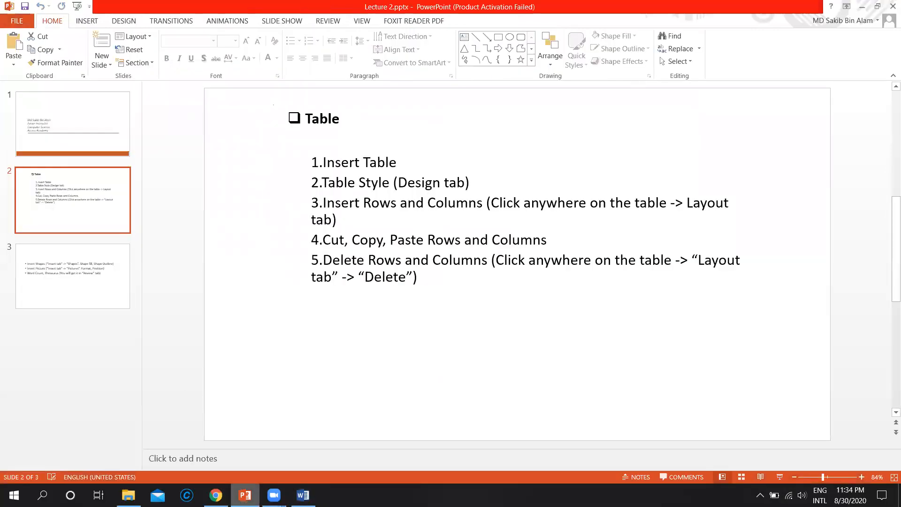
{"action": "left_click", "coordinate": [303, 495]}
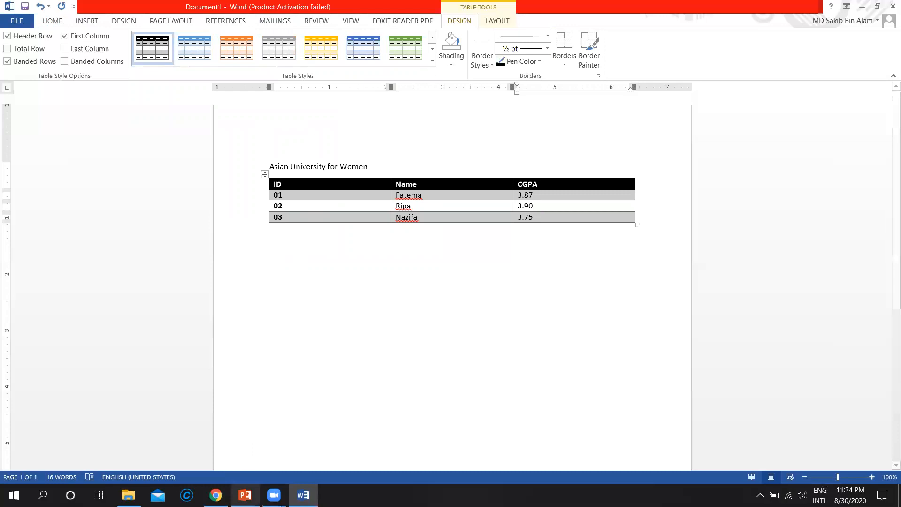
{"action": "left_click", "coordinate": [245, 495]}
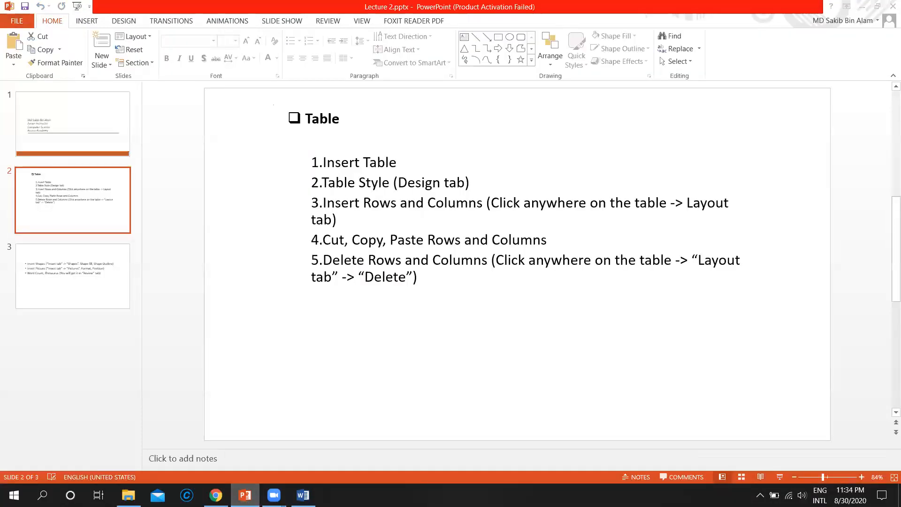
{"action": "key", "text": "alt+Tab"}
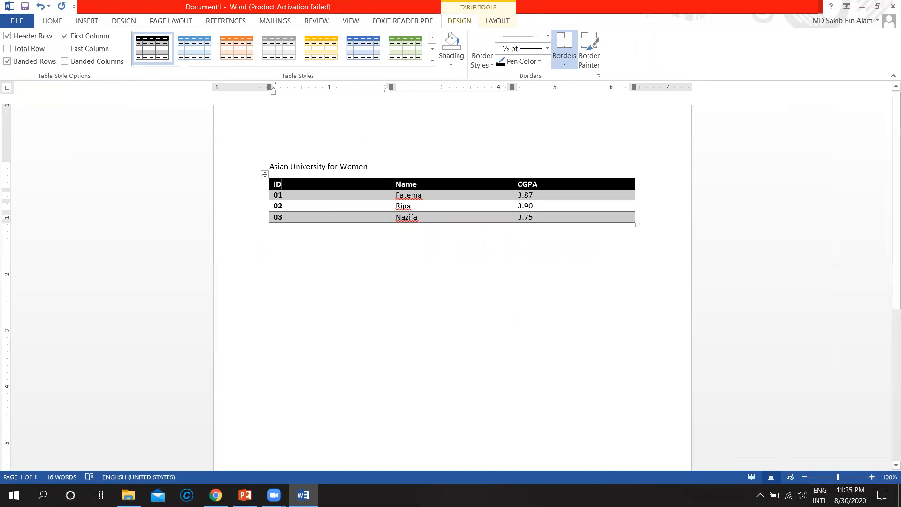
Highlight the Asian University for Women heading in yellow and centre it above the table.
{"action": "left_click_drag", "start_coordinate": [369, 166], "coordinate": [277, 168]}
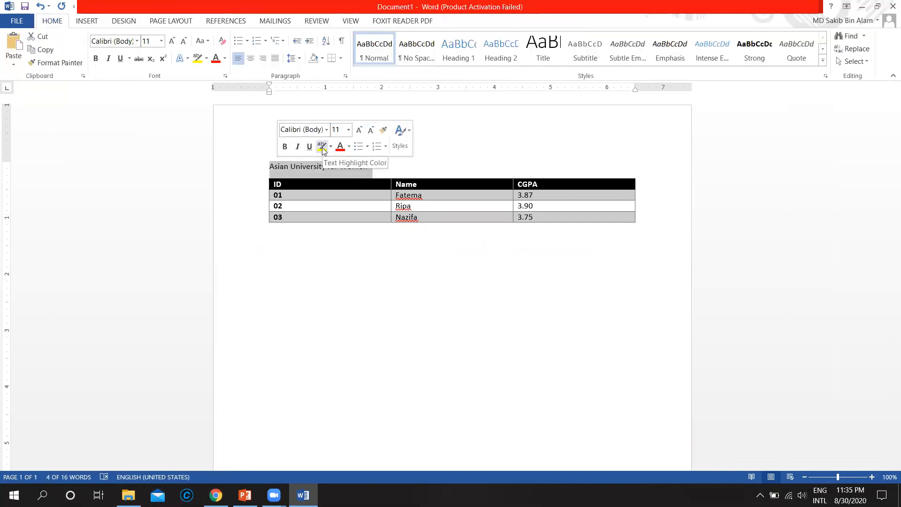
{"action": "left_click", "coordinate": [197, 58]}
{"action": "key", "text": "Left"}
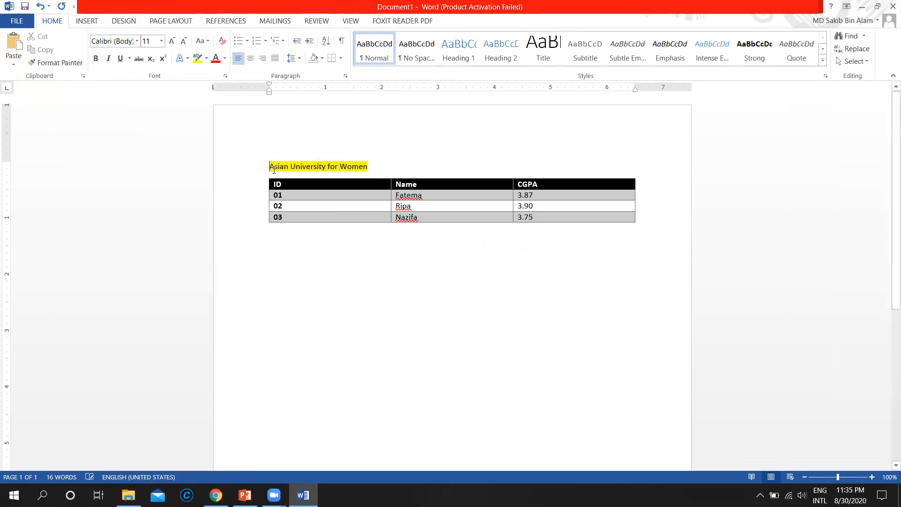
{"action": "left_click", "coordinate": [252, 61]}
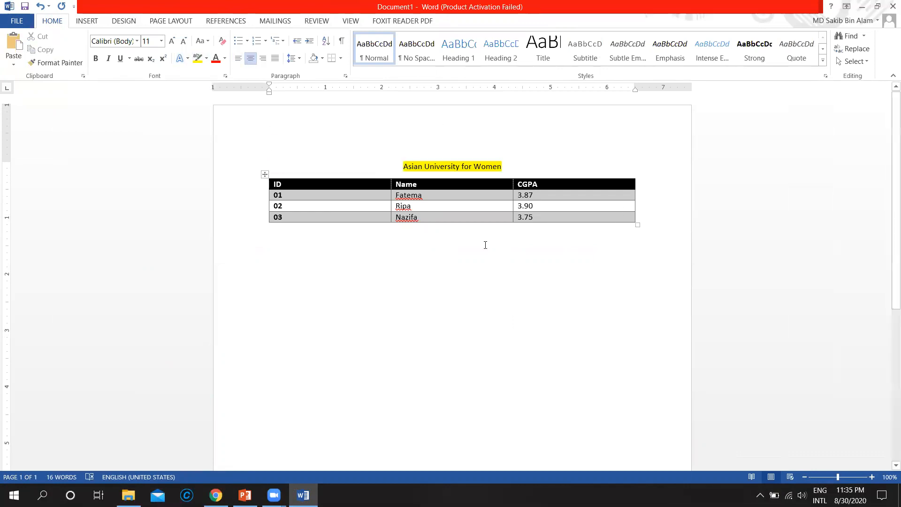
Change the table's style to the plain black-bordered grid, the first style among the plain tables.
{"action": "left_click", "coordinate": [369, 198]}
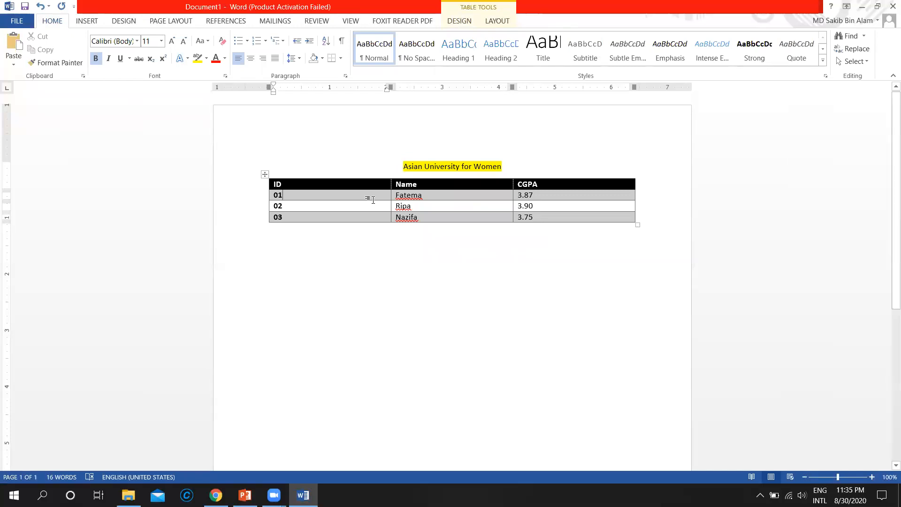
{"action": "left_click", "coordinate": [347, 183]}
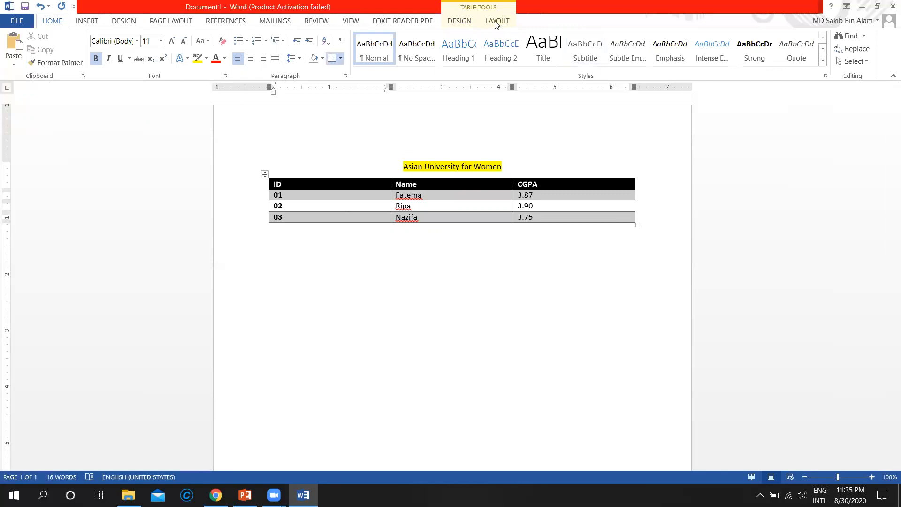
{"action": "left_click", "coordinate": [451, 21]}
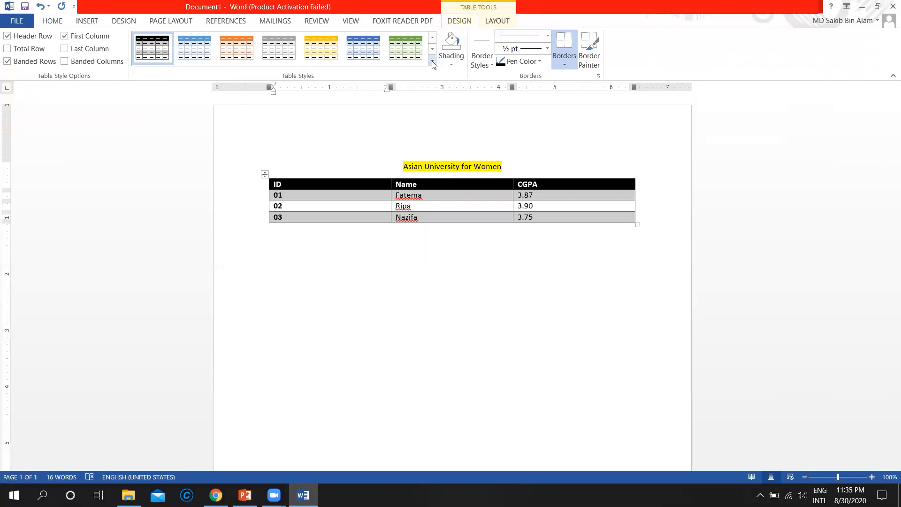
{"action": "left_click", "coordinate": [432, 64]}
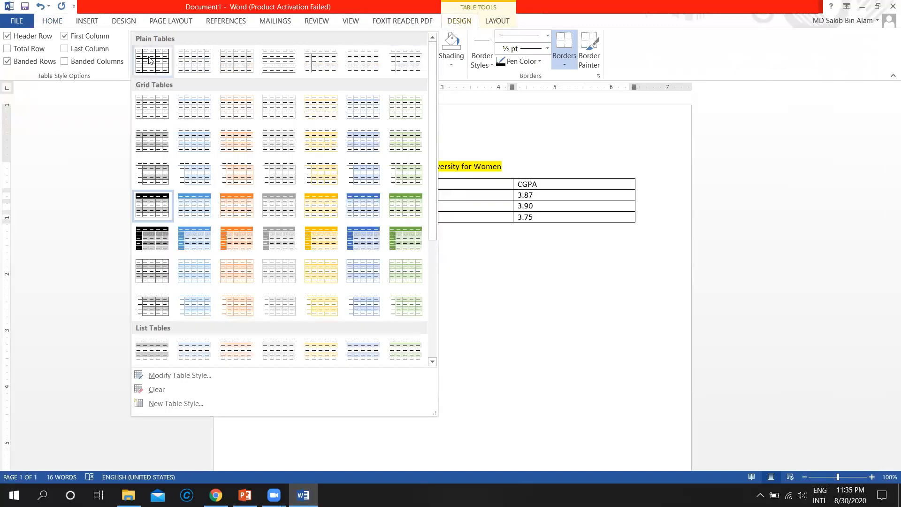
{"action": "left_click", "coordinate": [150, 60]}
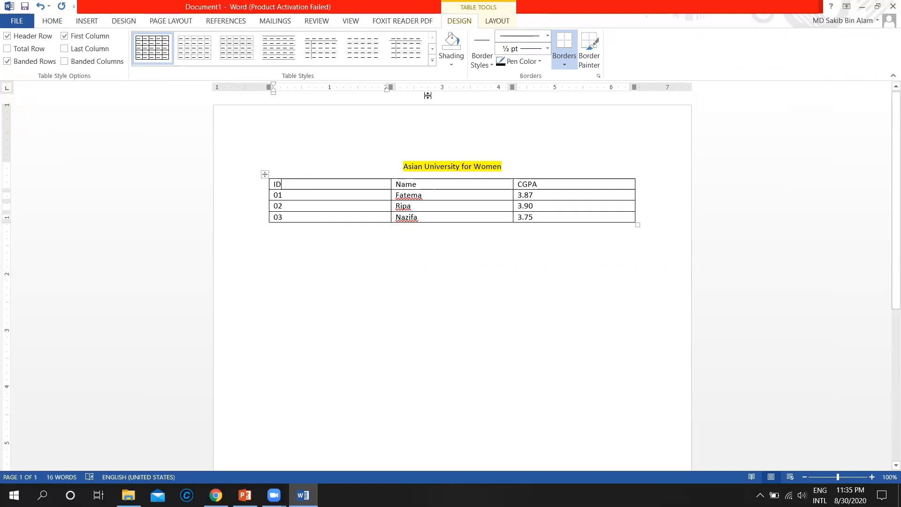
Check the Table topic list on the PowerPoint lecture slide, and return to the Word document.
{"action": "left_click", "coordinate": [245, 495]}
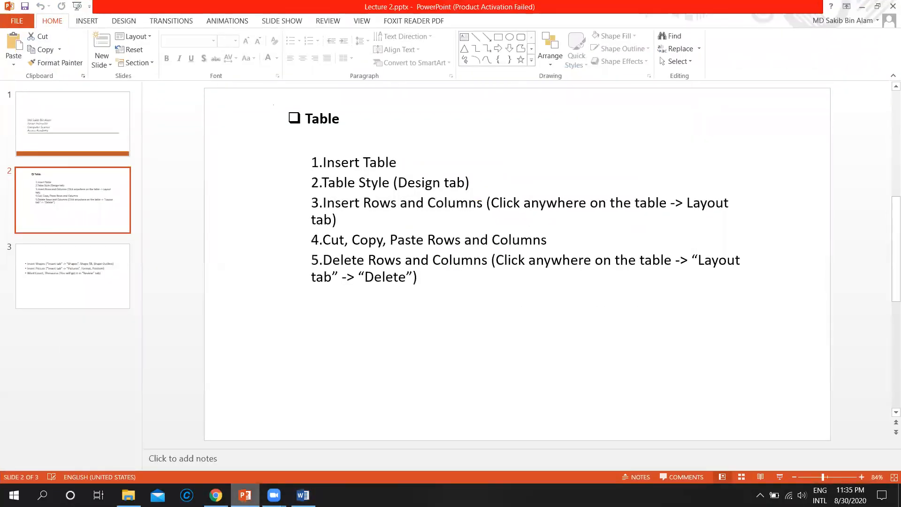
{"action": "key", "text": "alt+Tab"}
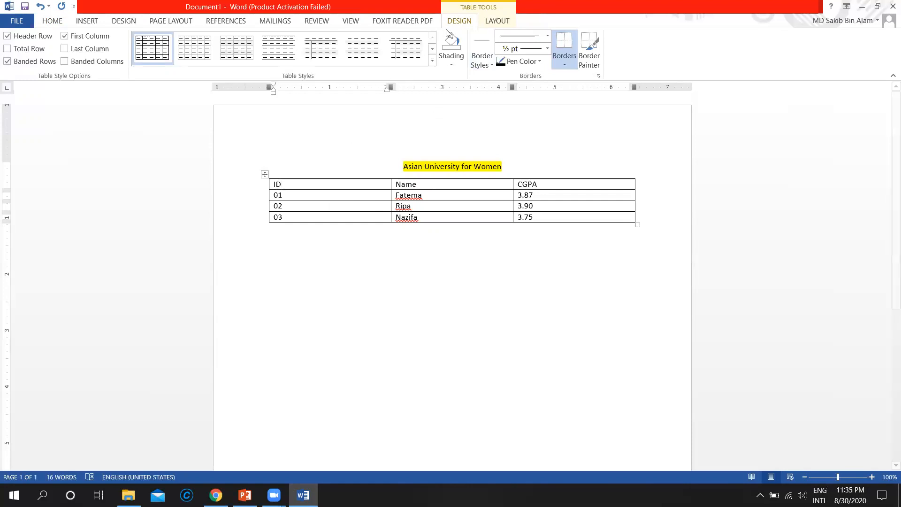
Insert a column directly right of the ID column and give it the header Email.
{"action": "left_click", "coordinate": [501, 24]}
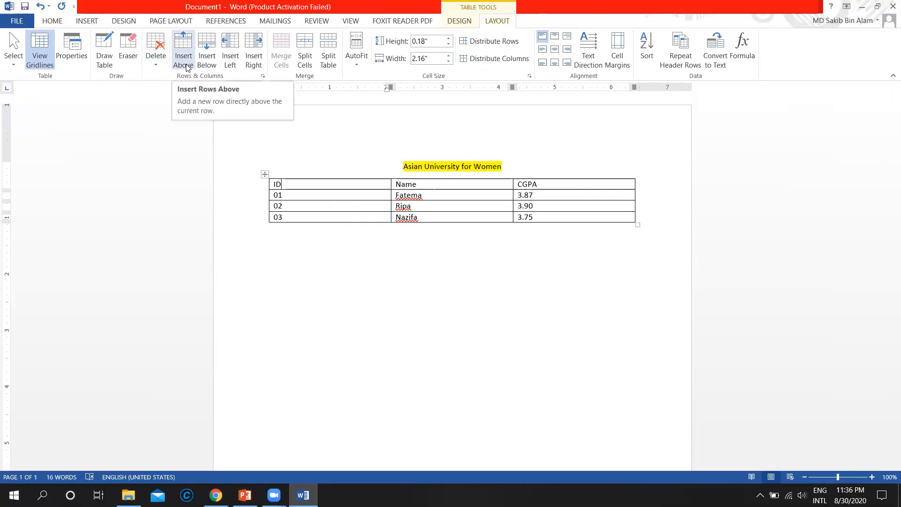
{"action": "left_click", "coordinate": [254, 54]}
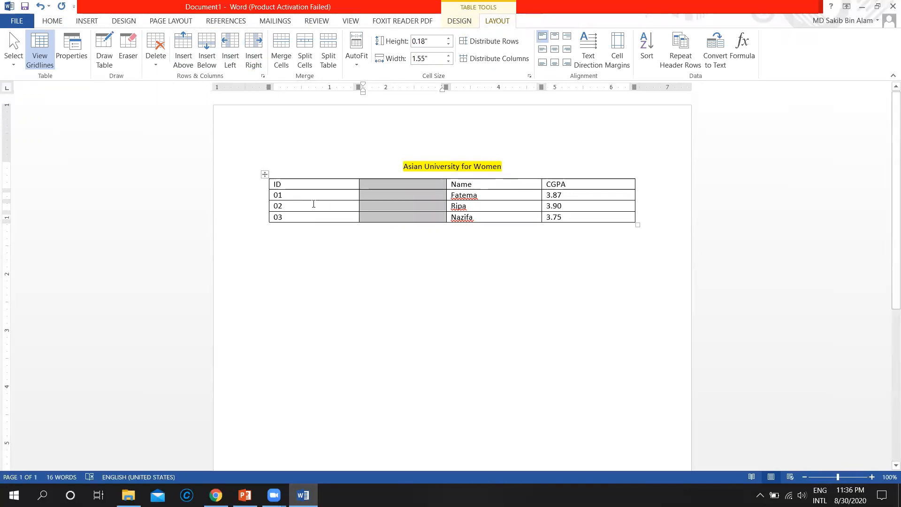
{"action": "left_click", "coordinate": [398, 195]}
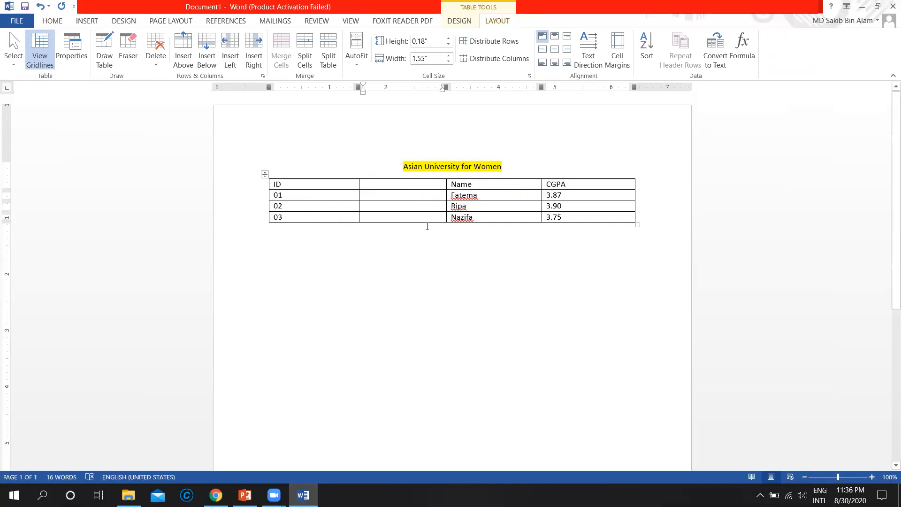
{"action": "left_click", "coordinate": [420, 182]}
{"action": "type", "text": "Email"}
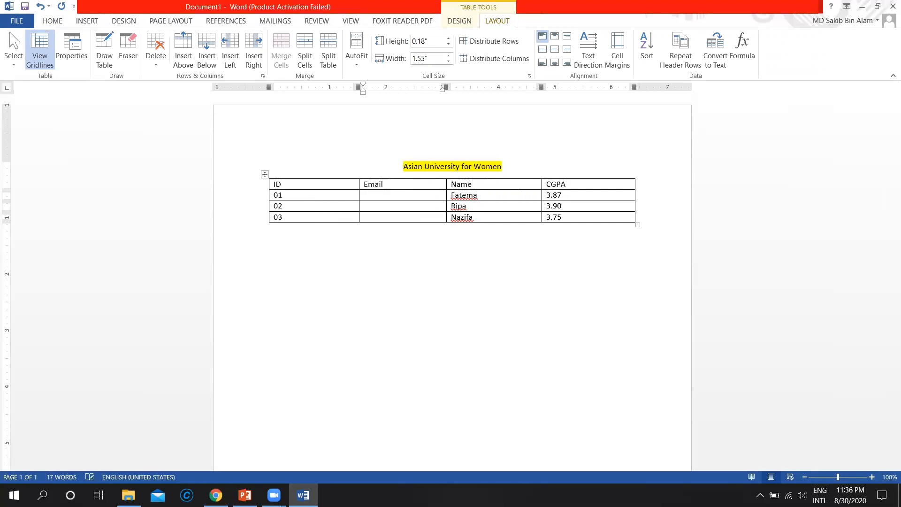
{"action": "left_click", "coordinate": [416, 207]}
{"action": "left_click", "coordinate": [407, 219]}
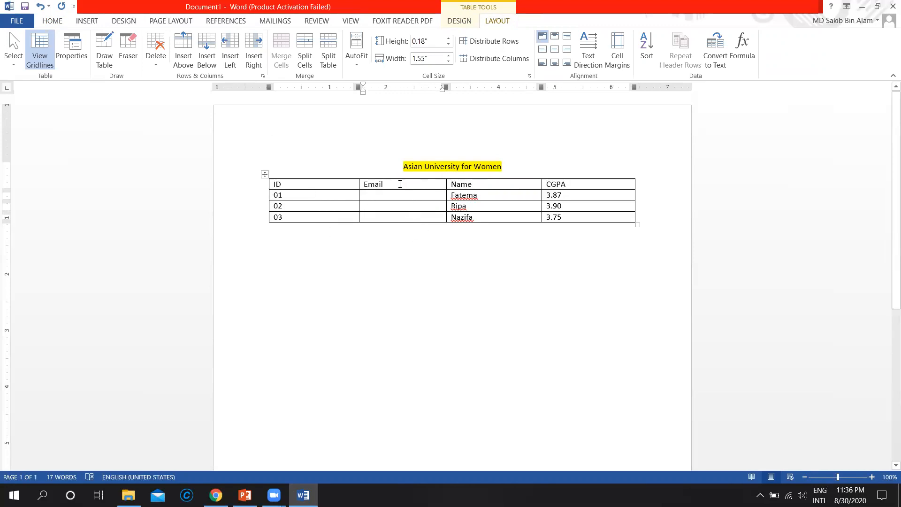
Try inserting a blank column directly left of the CGPA column, and undo the insertion.
{"action": "left_click", "coordinate": [589, 187]}
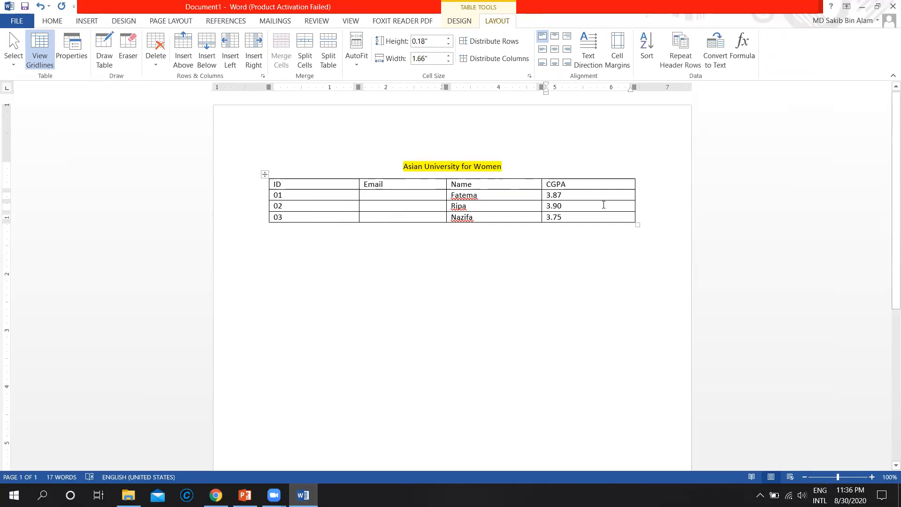
{"action": "left_click", "coordinate": [227, 66]}
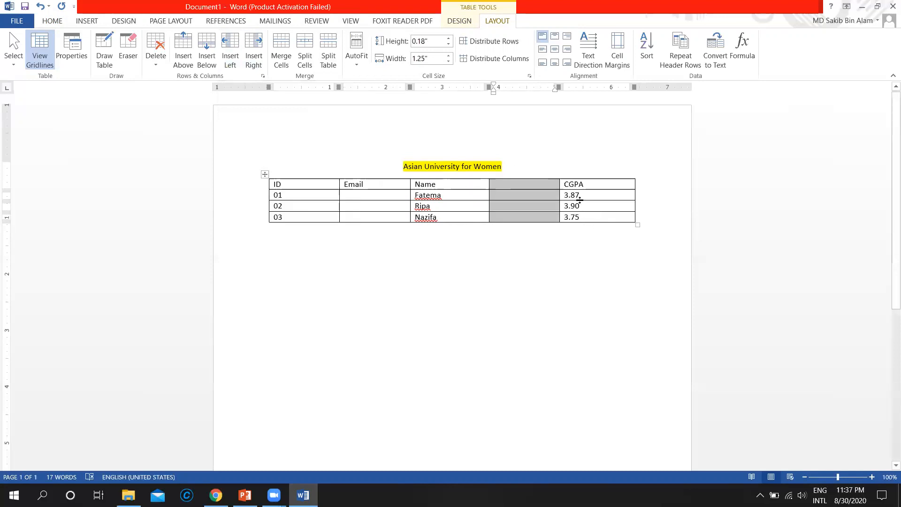
{"action": "left_click", "coordinate": [580, 217]}
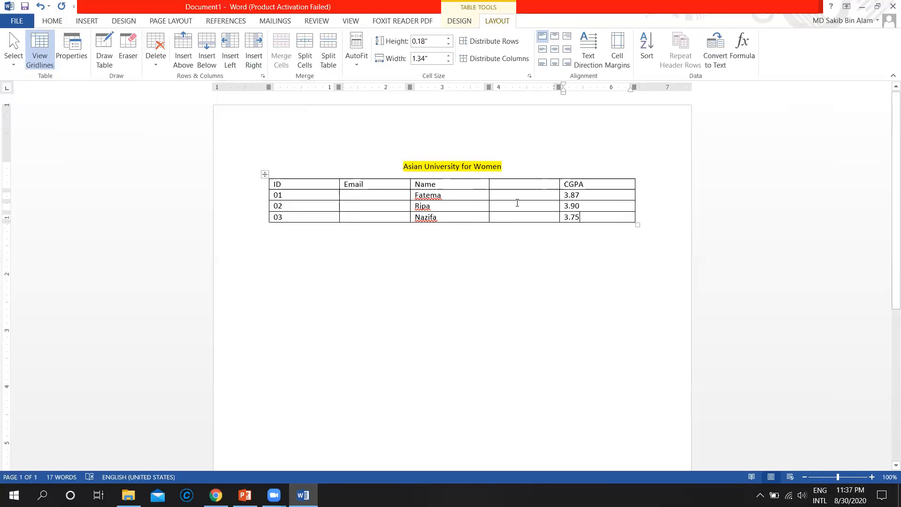
{"action": "key", "text": "ctrl+z"}
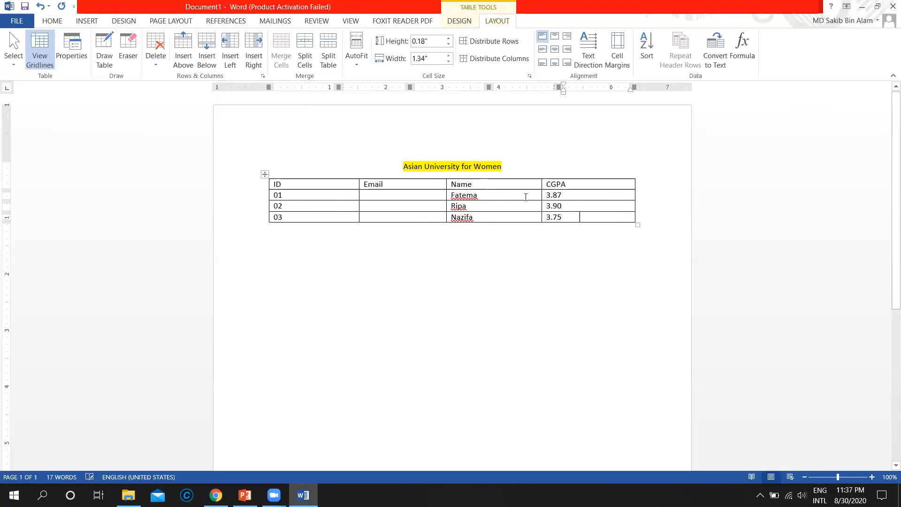
{"action": "left_click", "coordinate": [423, 197]}
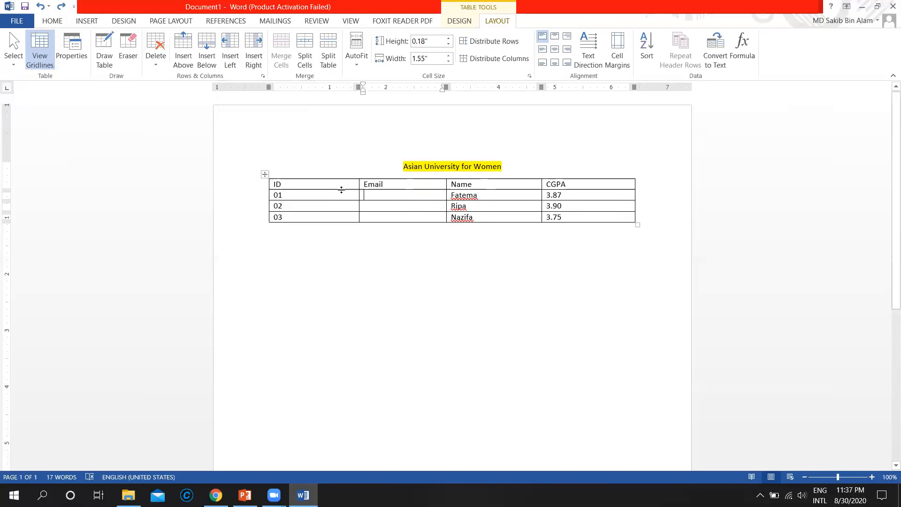
Insert a row below the 02 row with ID 03, and renumber the following row's ID as 04.
{"action": "left_click", "coordinate": [310, 206]}
{"action": "left_click", "coordinate": [207, 55]}
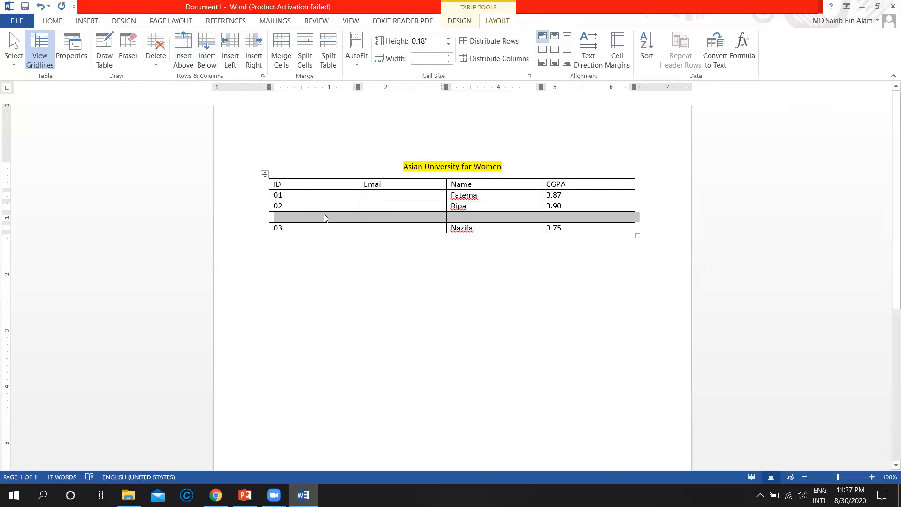
{"action": "left_click", "coordinate": [294, 220]}
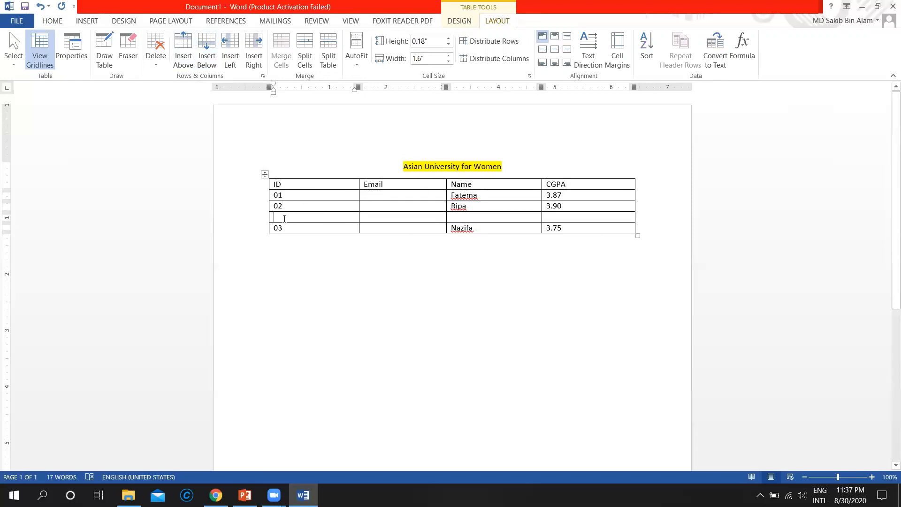
{"action": "type", "text": "03"}
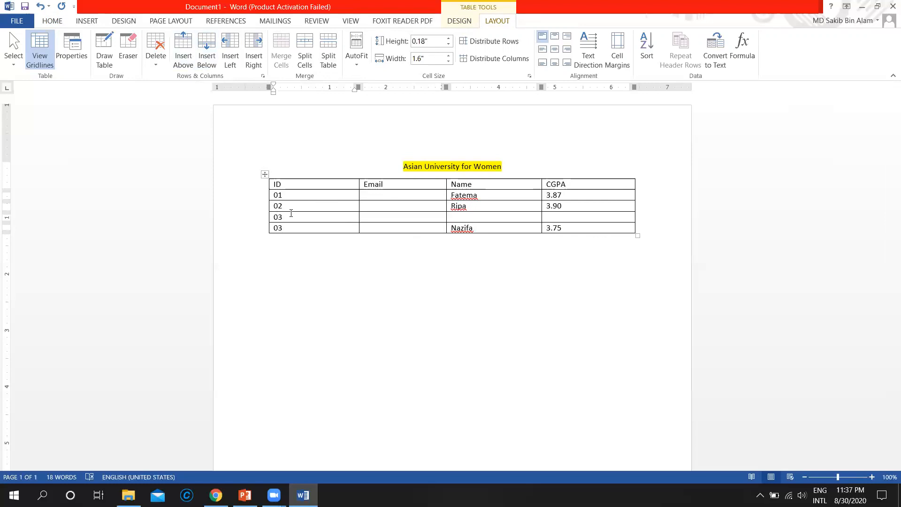
{"action": "key", "text": "Down"}
{"action": "key", "text": "BackSpace"}
{"action": "type", "text": "4"}
Add a row below the 04 row at the end of the table and enter 05 as its ID.
{"action": "left_click", "coordinate": [207, 50]}
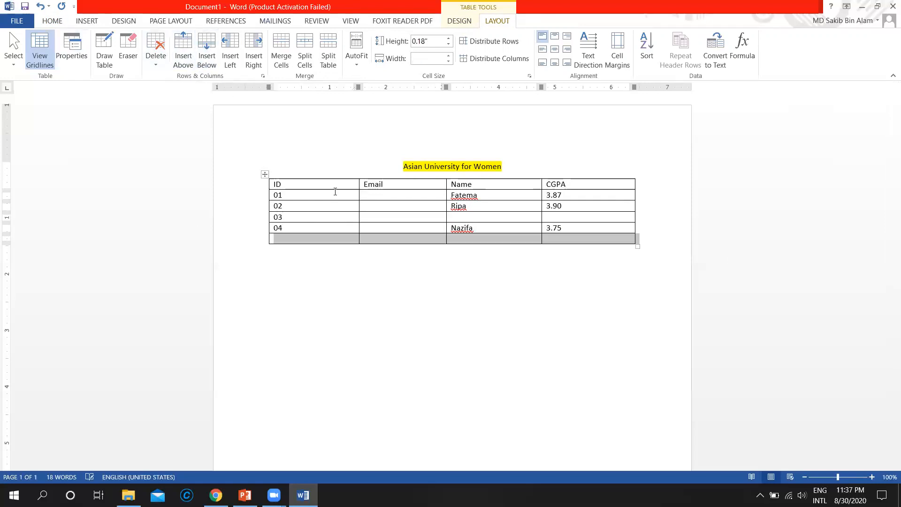
{"action": "left_click", "coordinate": [317, 239]}
{"action": "type", "text": "05"}
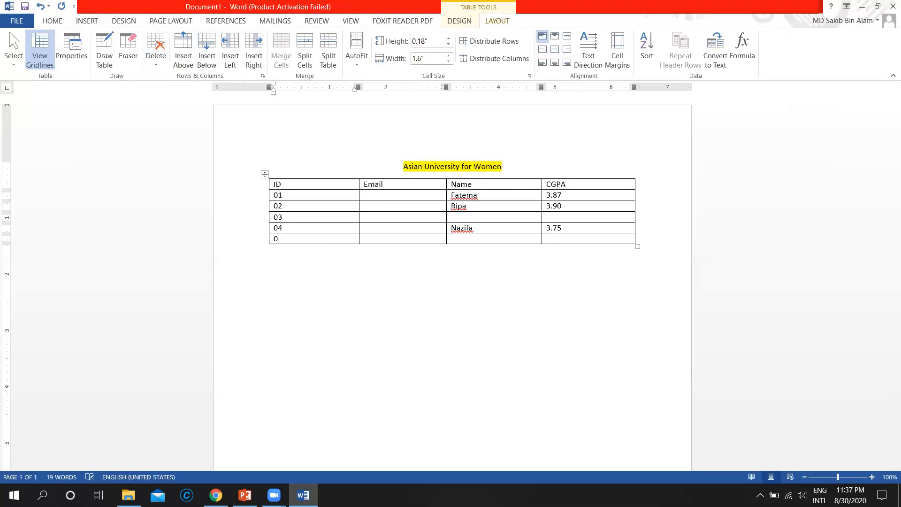
{"action": "left_click", "coordinate": [420, 238]}
{"action": "left_click", "coordinate": [492, 235]}
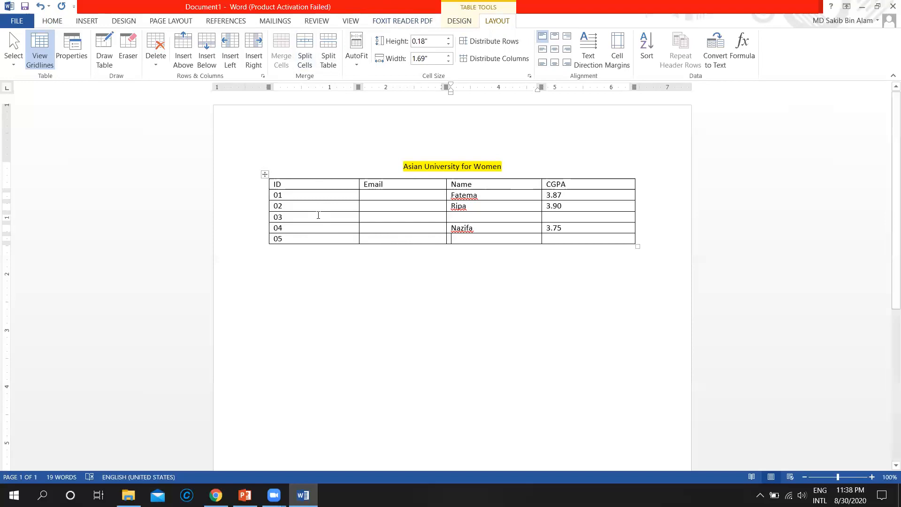
Merge the three Email cells of rows 03, 04 and 05 into one cell.
{"action": "left_click", "coordinate": [293, 224]}
{"action": "left_click_drag", "start_coordinate": [379, 216], "coordinate": [402, 239]}
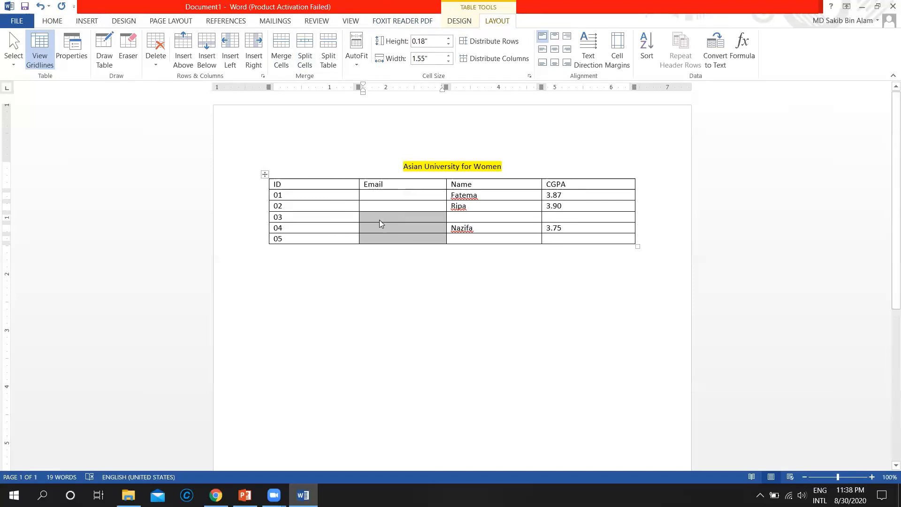
{"action": "left_click", "coordinate": [382, 222]}
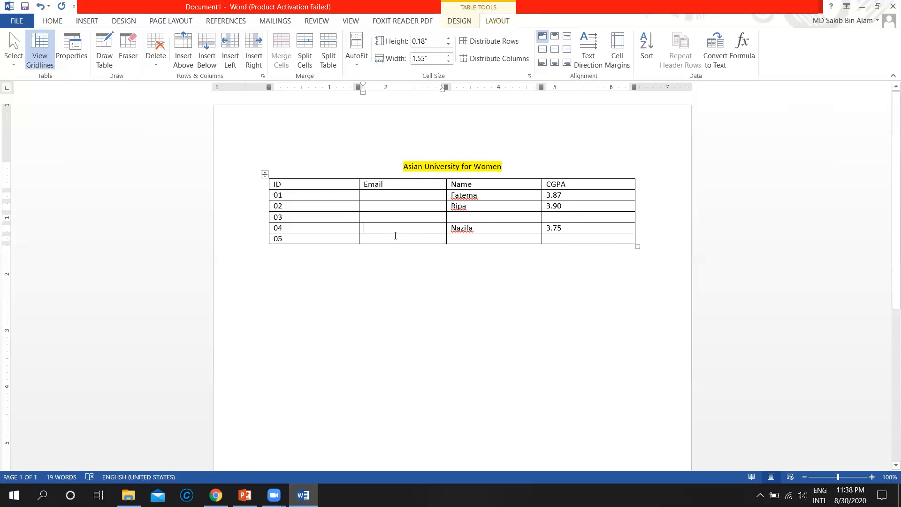
{"action": "left_click_drag", "start_coordinate": [380, 219], "coordinate": [352, 245]}
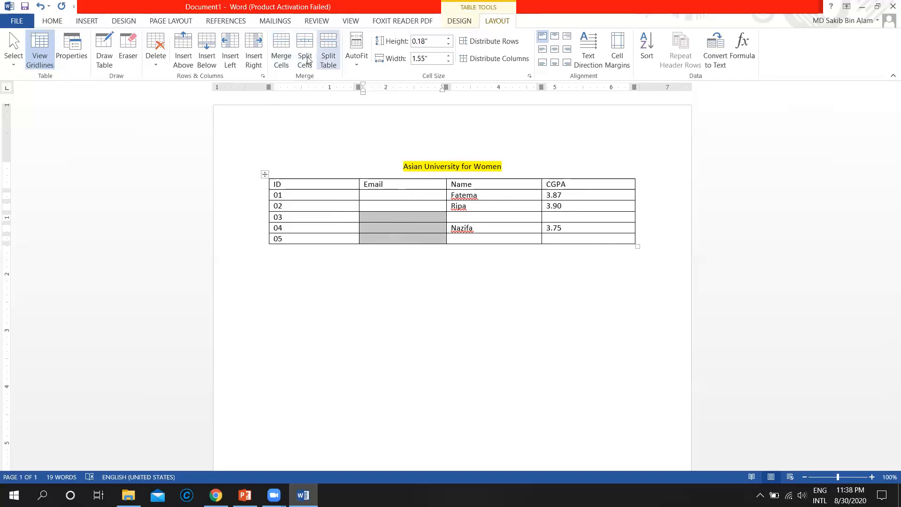
{"action": "left_click", "coordinate": [280, 55]}
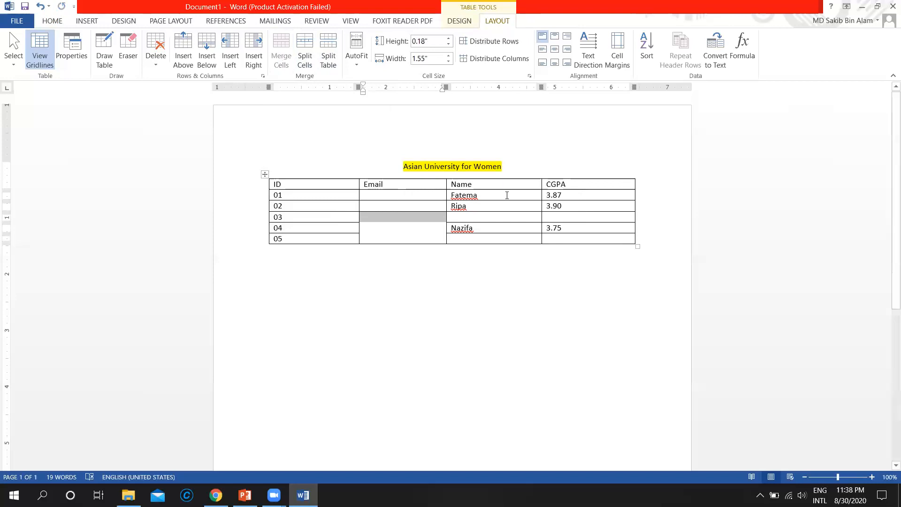
{"action": "left_click", "coordinate": [497, 218]}
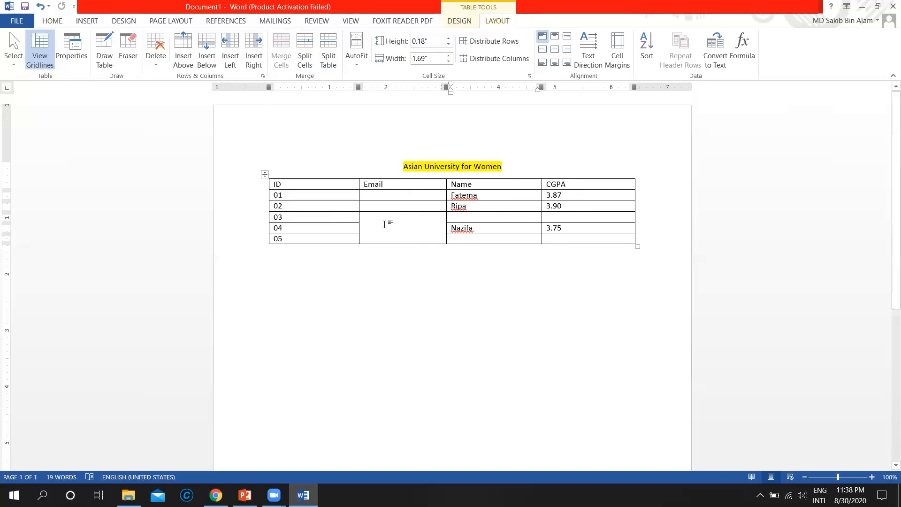
{"action": "left_click", "coordinate": [385, 224]}
{"action": "left_click", "coordinate": [316, 217]}
Try deleting the CGPA column with the cursor in its header cell, and undo the deletion.
{"action": "left_click", "coordinate": [581, 181]}
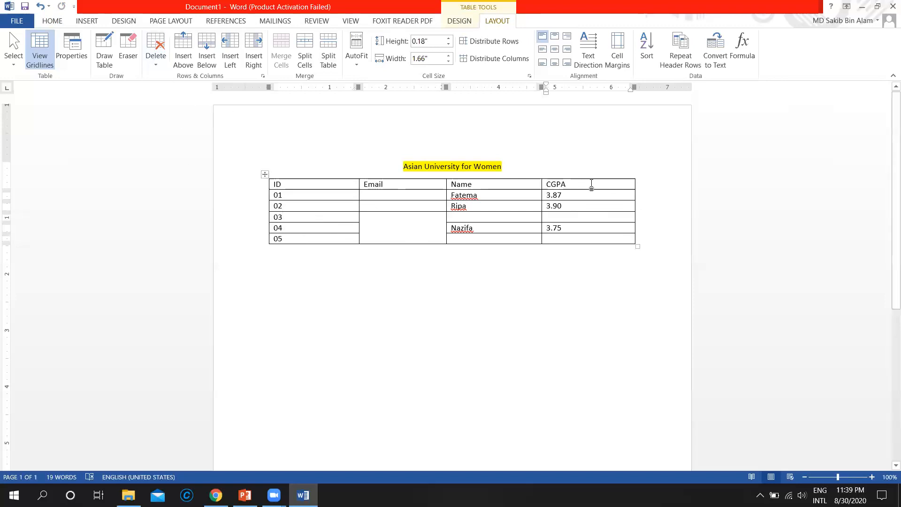
{"action": "left_click", "coordinate": [156, 64]}
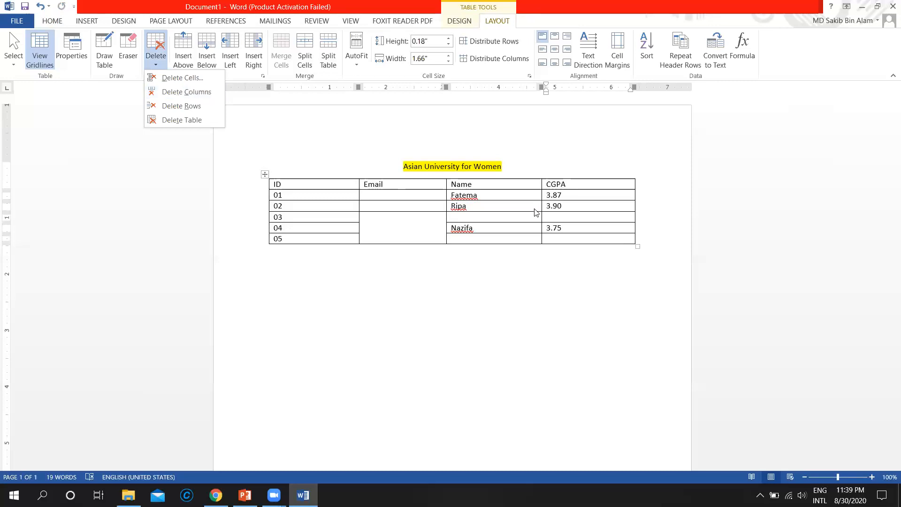
{"action": "left_click", "coordinate": [198, 93]}
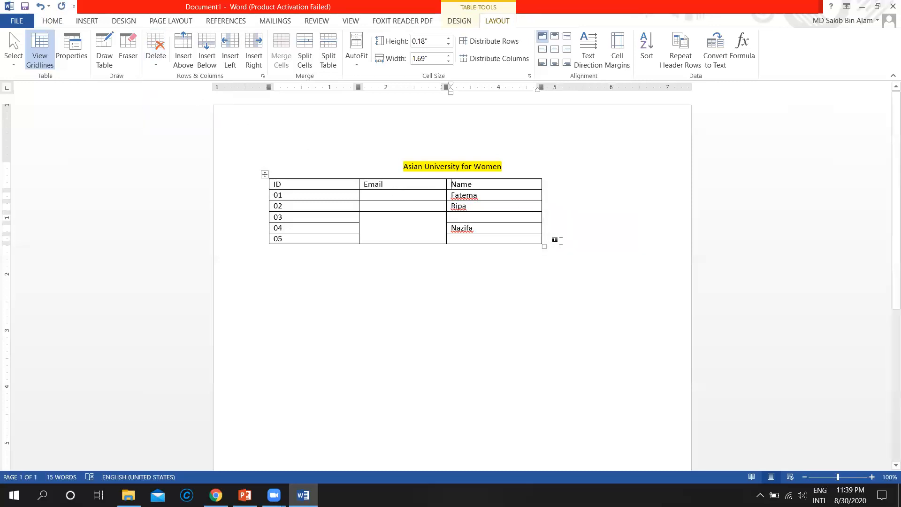
{"action": "key", "text": "ctrl+z"}
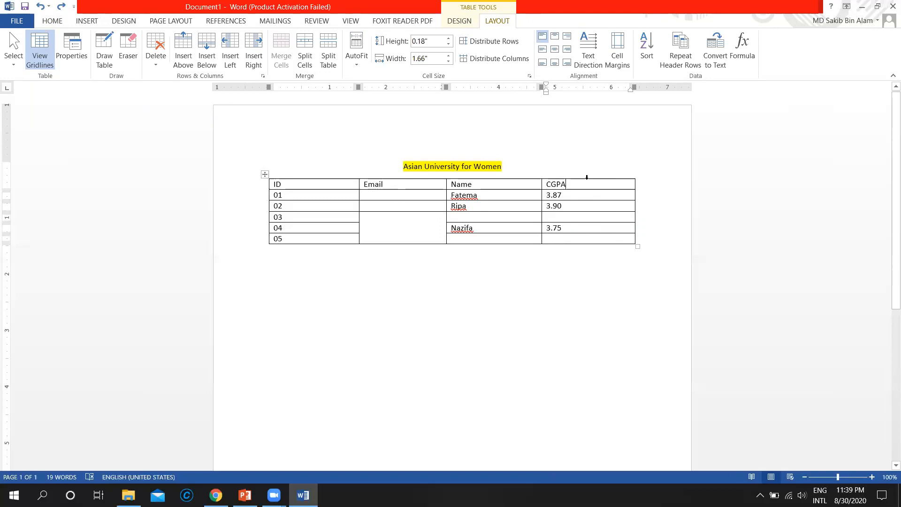
Select the whole CGPA column and delete it from the table.
{"action": "mouse_move", "coordinate": [628, 176]}
{"action": "left_click", "coordinate": [586, 176]}
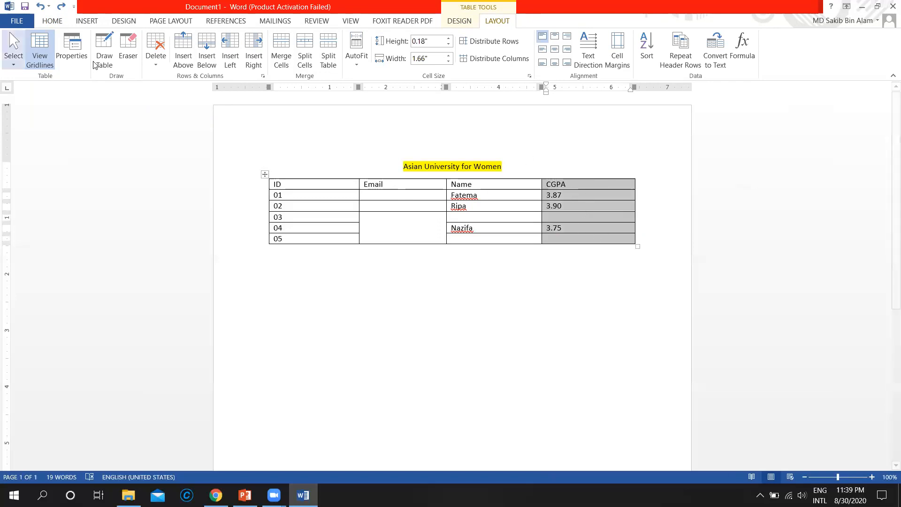
{"action": "left_click", "coordinate": [155, 54]}
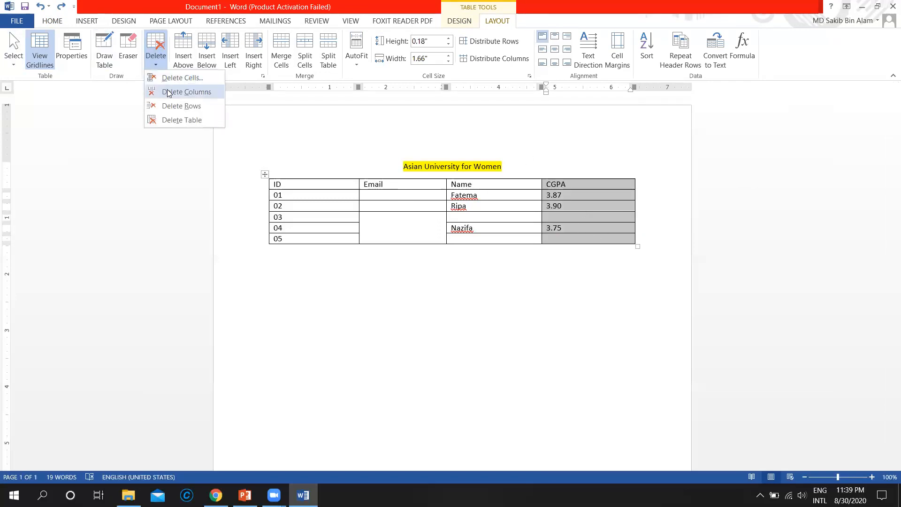
{"action": "left_click", "coordinate": [169, 93]}
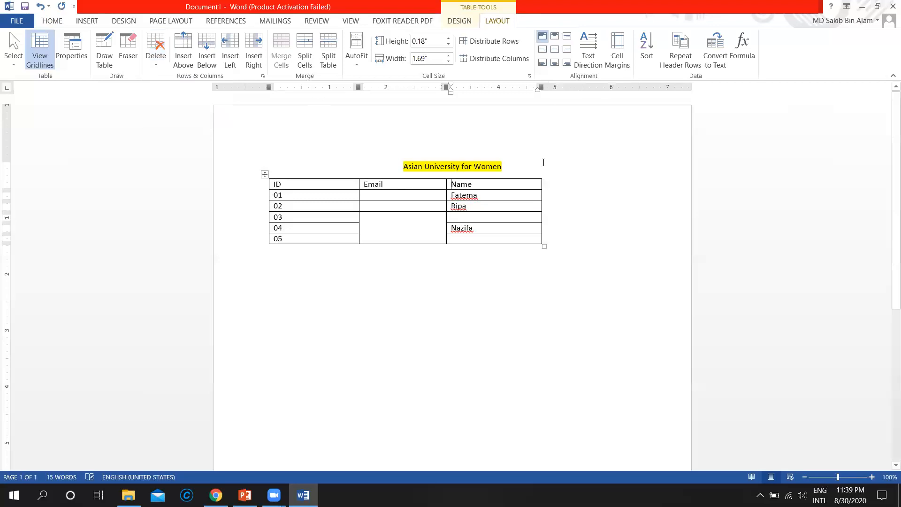
{"action": "left_click", "coordinate": [499, 185]}
{"action": "left_click", "coordinate": [155, 57]}
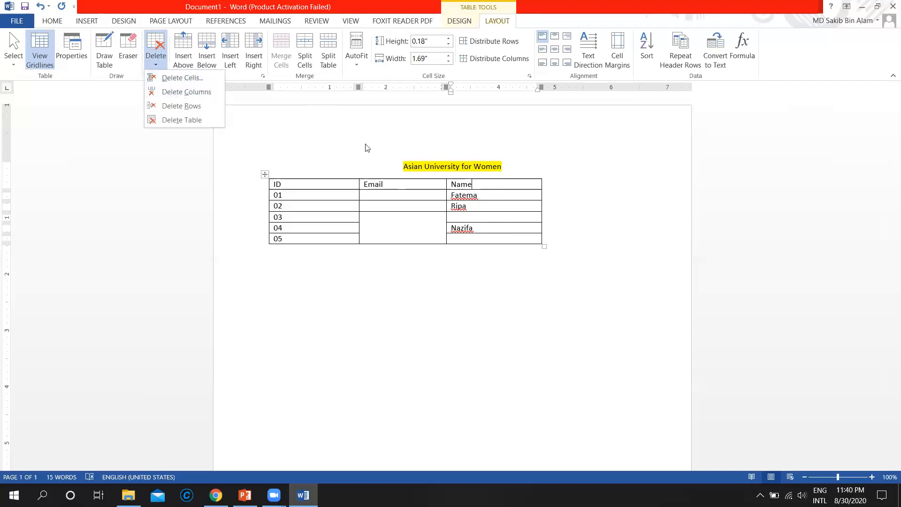
{"action": "left_click", "coordinate": [486, 202]}
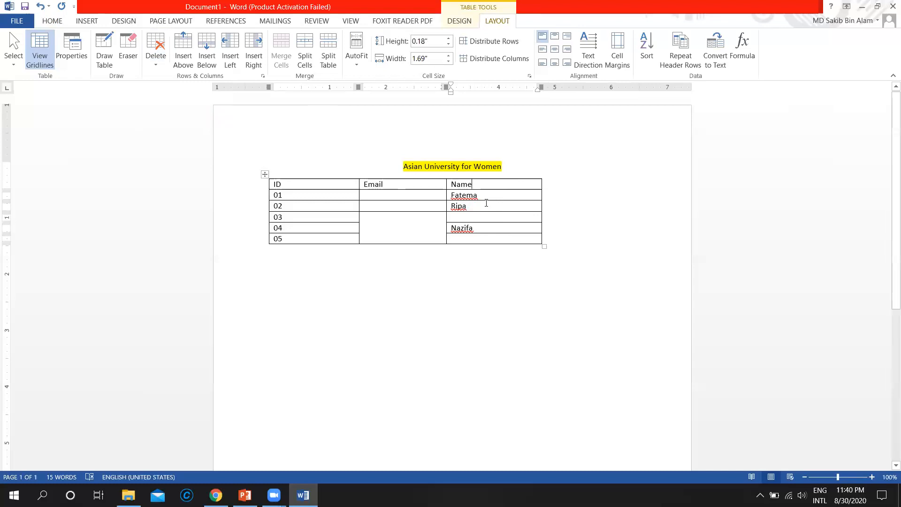
{"action": "left_click", "coordinate": [155, 56]}
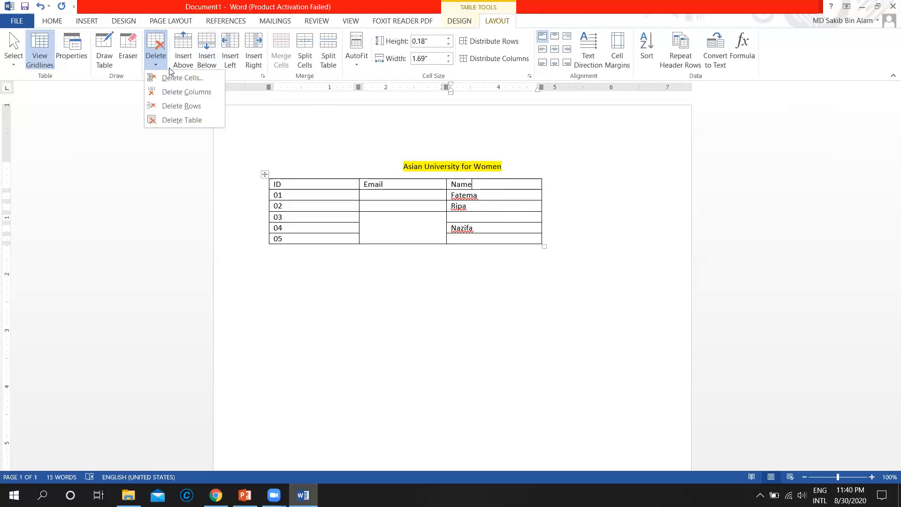
Delete the entire table row with ID 02.
{"action": "left_click", "coordinate": [295, 199]}
{"action": "left_click", "coordinate": [282, 206]}
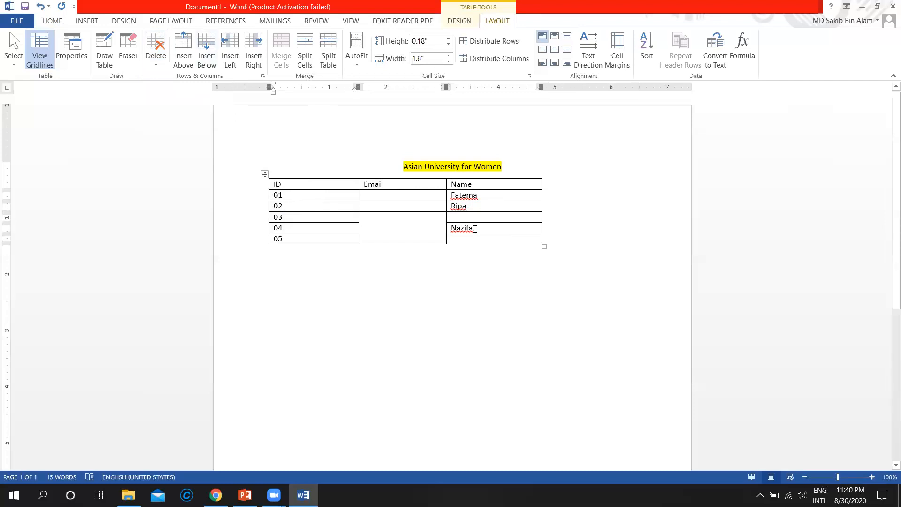
{"action": "left_click", "coordinate": [155, 55]}
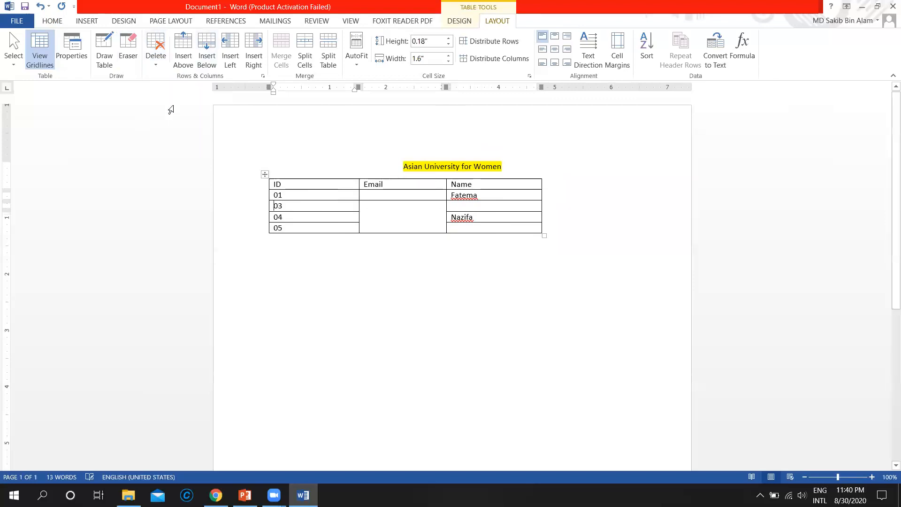
Place the insertion point on an empty line a little below the student table.
{"action": "left_click", "coordinate": [480, 214]}
{"action": "left_click", "coordinate": [576, 217]}
{"action": "key", "text": "Down"}
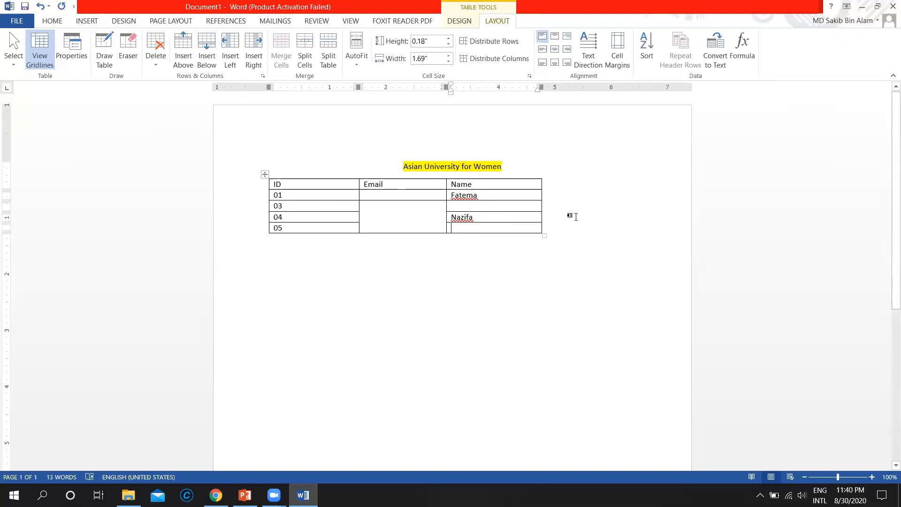
{"action": "double_click", "coordinate": [292, 268]}
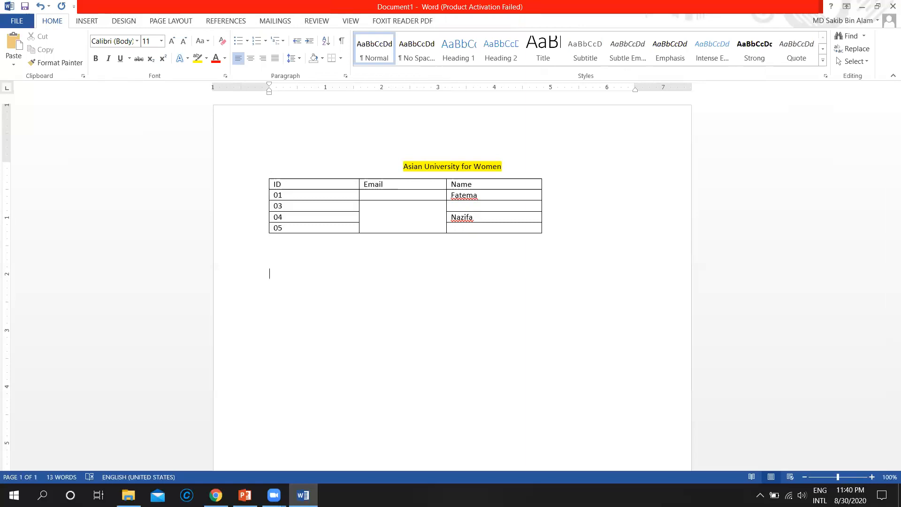
Switch to PowerPoint, read slide 3 of the Lecture 2 presentation, and return to the Word document.
{"action": "mouse_move", "coordinate": [216, 495]}
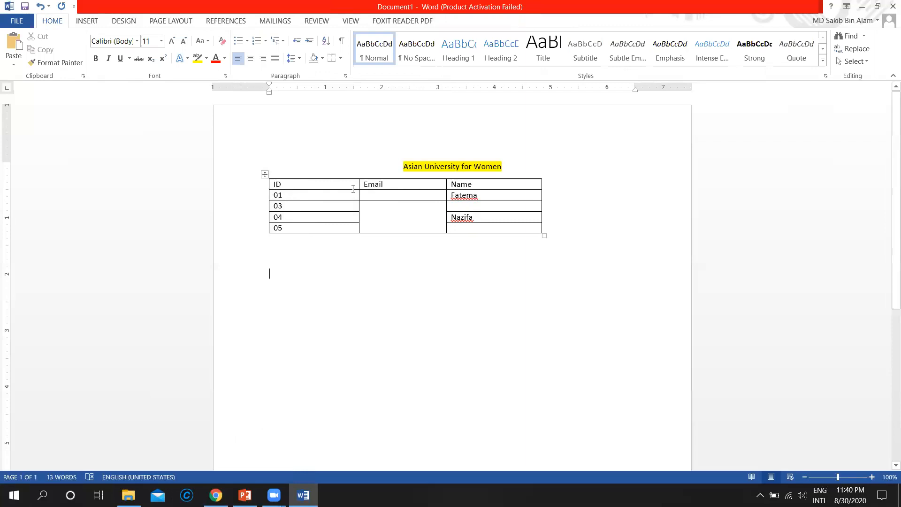
{"action": "left_click", "coordinate": [245, 495]}
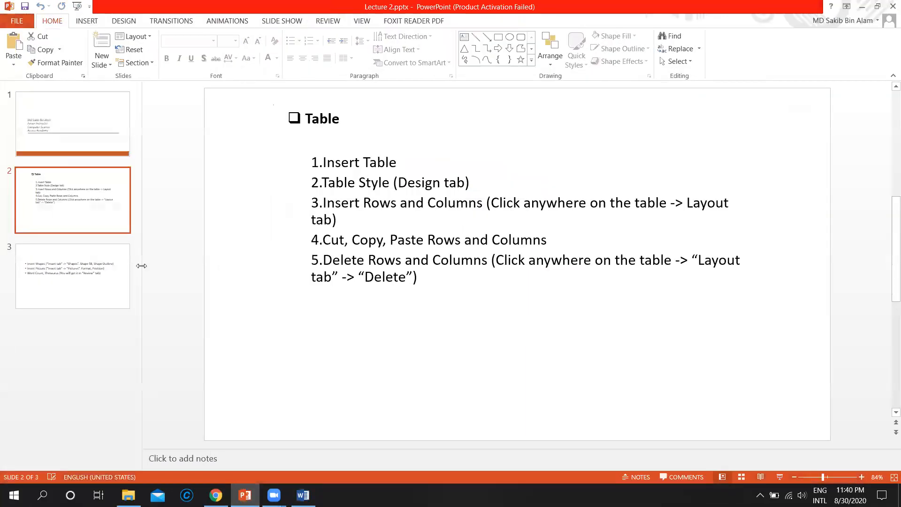
{"action": "left_click", "coordinate": [92, 278]}
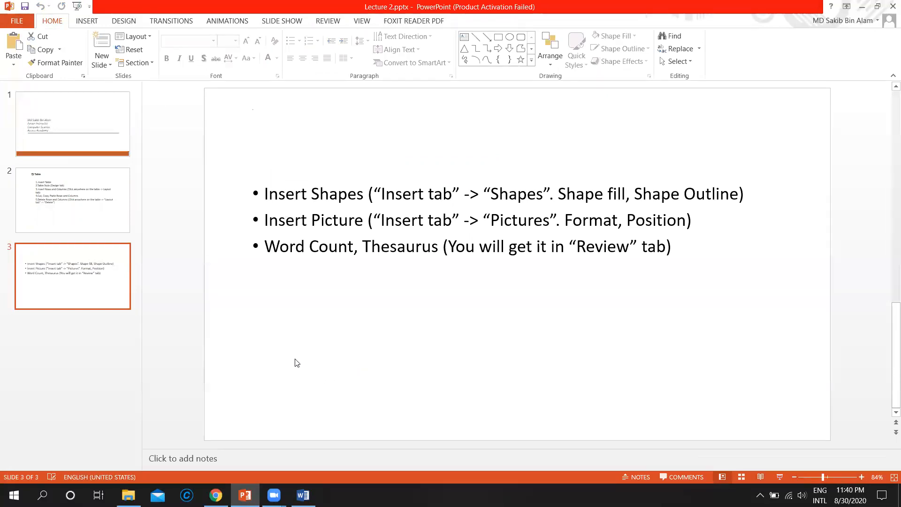
{"action": "left_click", "coordinate": [303, 495]}
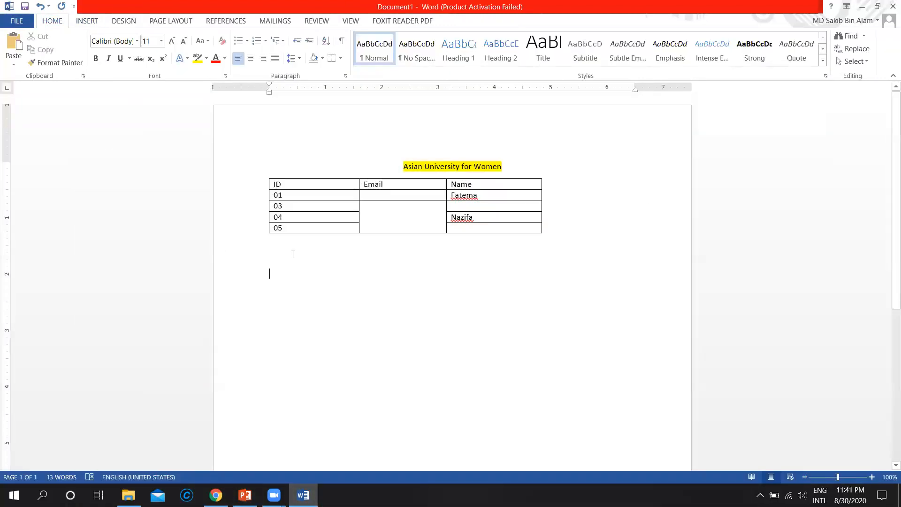
Draw an oval about 0.63" high and 0.87" wide in the empty space below the table.
{"action": "left_click", "coordinate": [88, 22]}
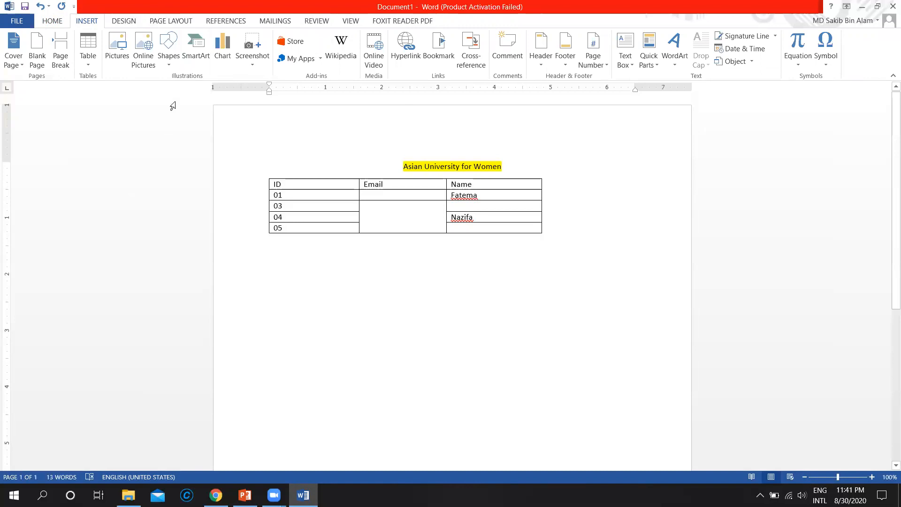
{"action": "left_click", "coordinate": [172, 62]}
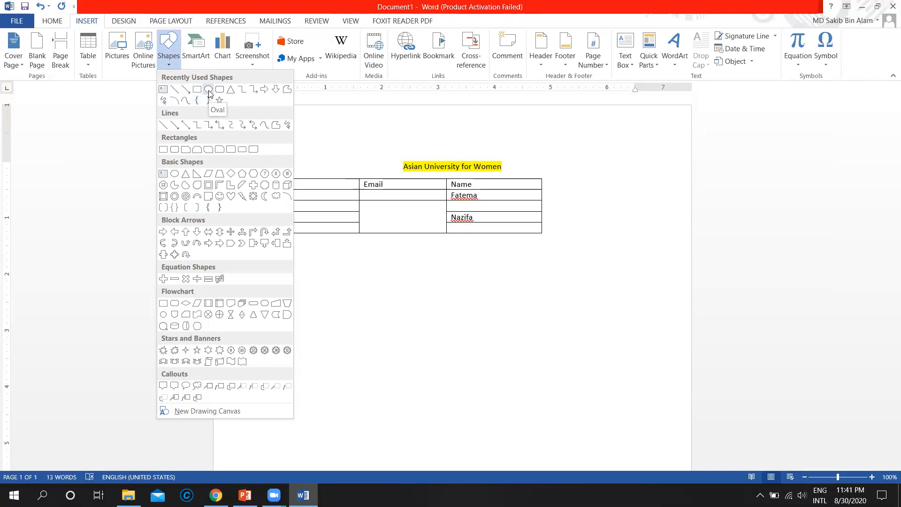
{"action": "left_click", "coordinate": [208, 100]}
{"action": "mouse_move", "coordinate": [378, 261]}
{"action": "left_mouse_down"}
{"action": "mouse_move", "coordinate": [412, 265]}
{"action": "mouse_move", "coordinate": [428, 297]}
{"action": "left_mouse_up"}
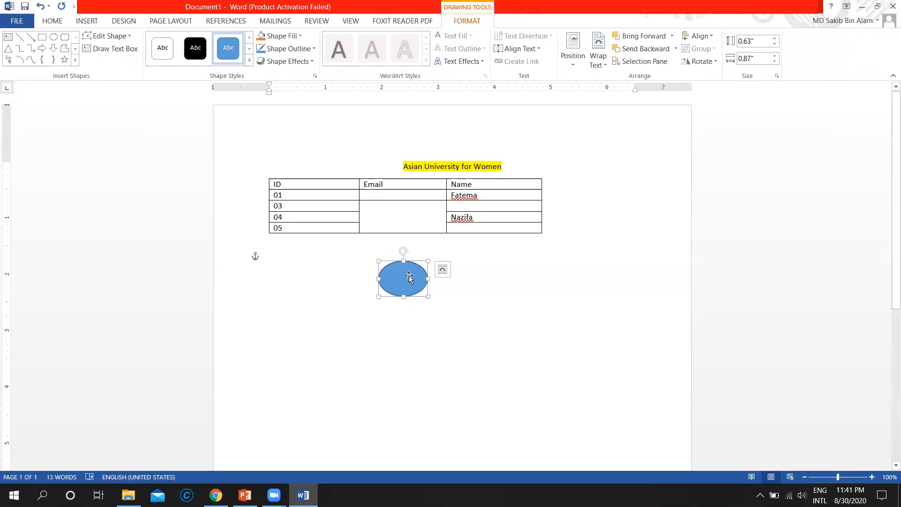
Remove the fill from the oval below the table, leaving only its outline.
{"action": "left_click", "coordinate": [301, 37]}
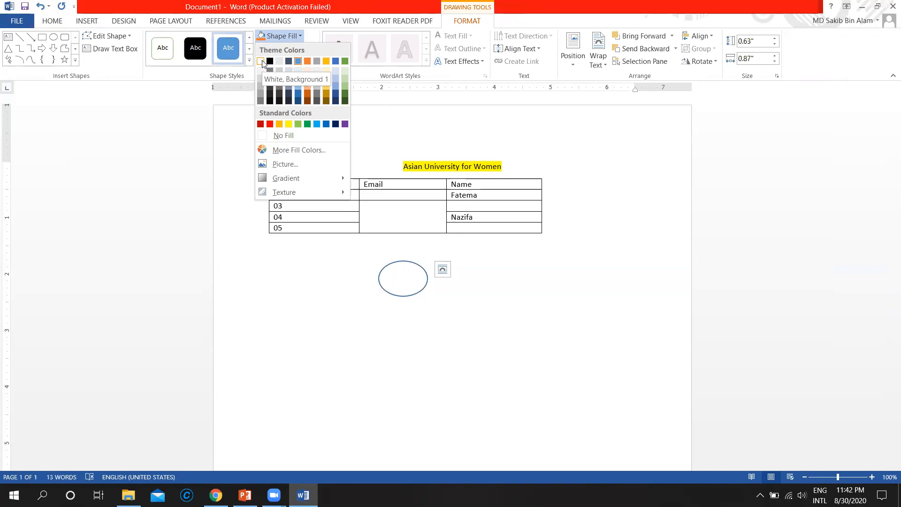
{"action": "left_click", "coordinate": [264, 136]}
{"action": "left_click", "coordinate": [396, 279]}
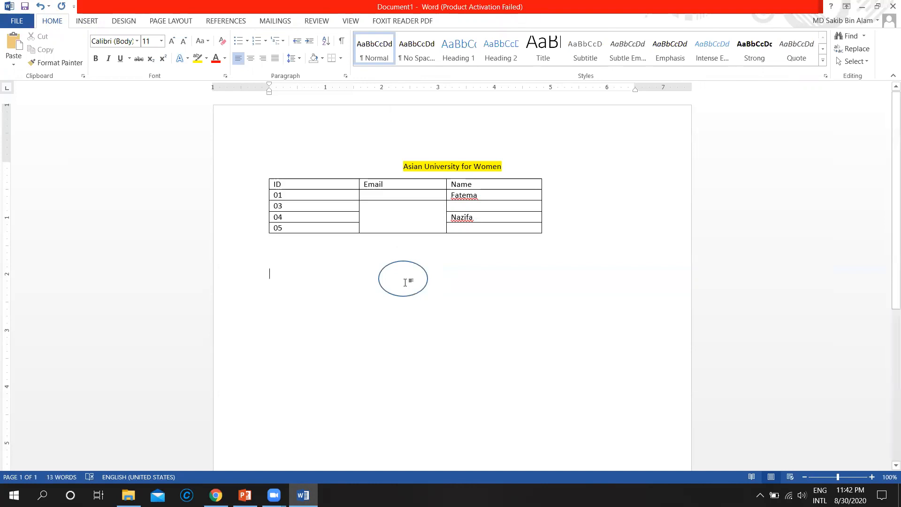
Draw a vertical arrow about 0.69" long pointing down from the bottom edge of the oval.
{"action": "left_click", "coordinate": [89, 21]}
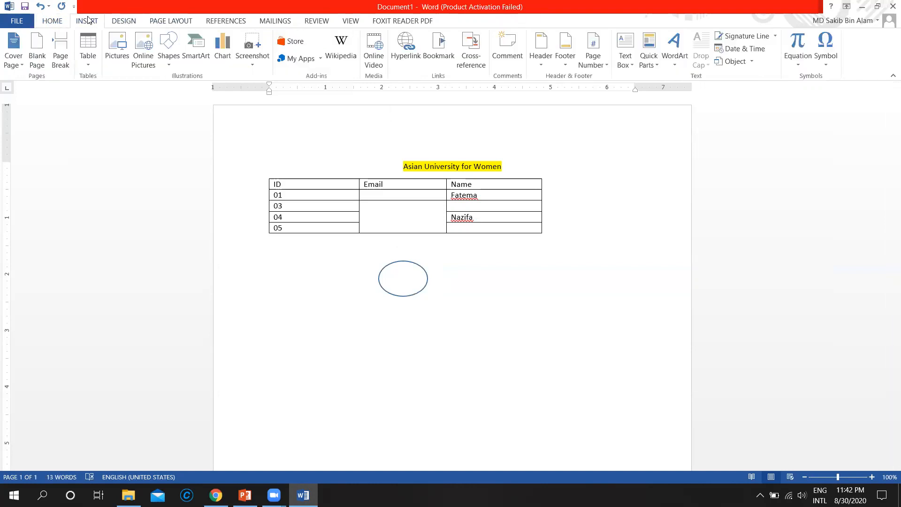
{"action": "left_click", "coordinate": [170, 66]}
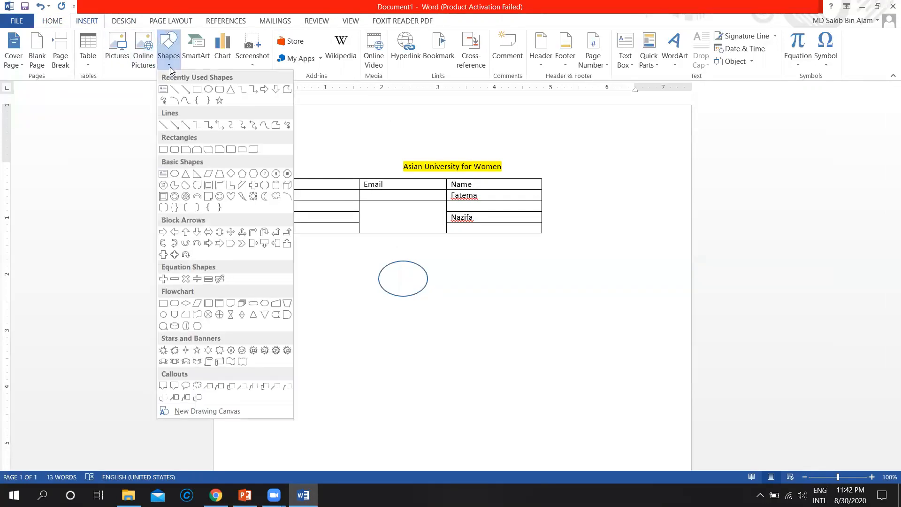
{"action": "left_click", "coordinate": [185, 90]}
{"action": "left_click_drag", "start_coordinate": [406, 296], "coordinate": [405, 332]}
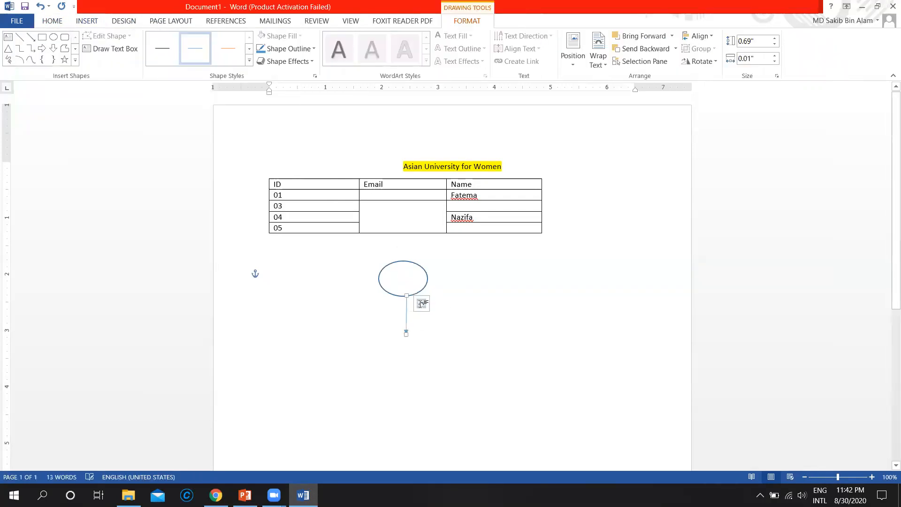
Try to place the text "Start" inside the unfilled oval as document text, and delete it again.
{"action": "left_click", "coordinate": [420, 275]}
{"action": "left_click", "coordinate": [407, 275]}
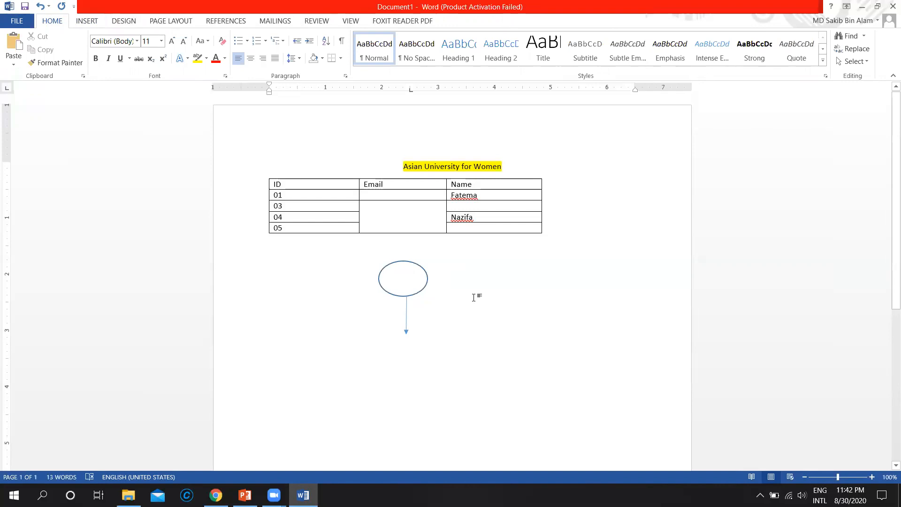
{"action": "type", "text": "Start"}
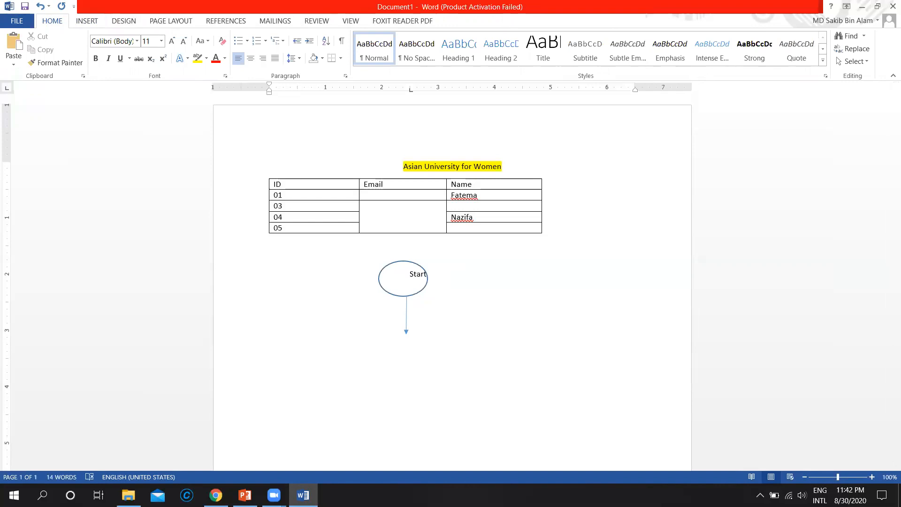
{"action": "key", "text": "Home"}
{"action": "key", "text": "BackSpace"}
{"action": "key", "text": "End"}
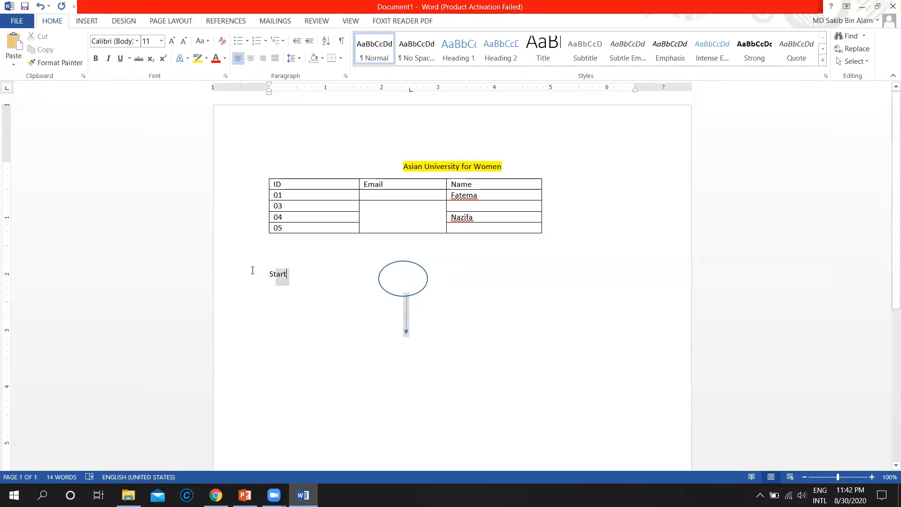
{"action": "left_click", "coordinate": [253, 270]}
{"action": "key", "text": "Delete"}
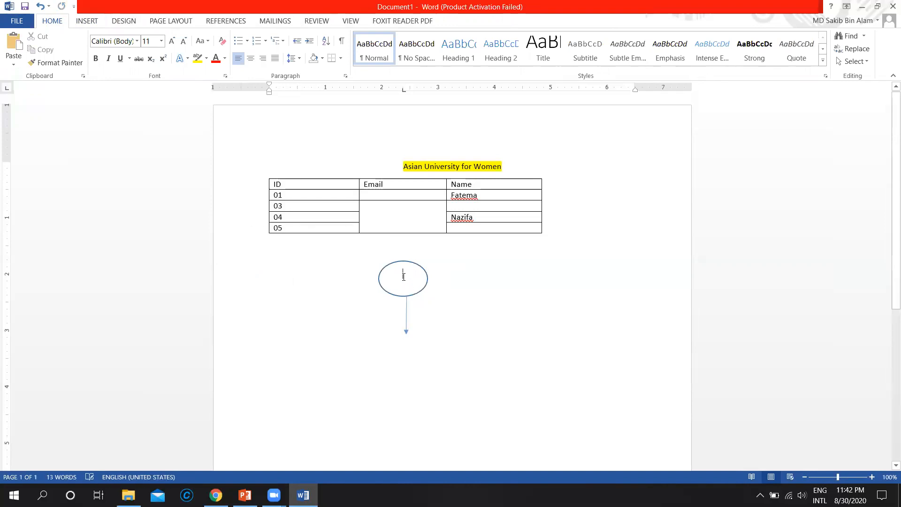
Enter the text "start" at the oval's position and shift it back to the start of its line.
{"action": "type", "text": "start"}
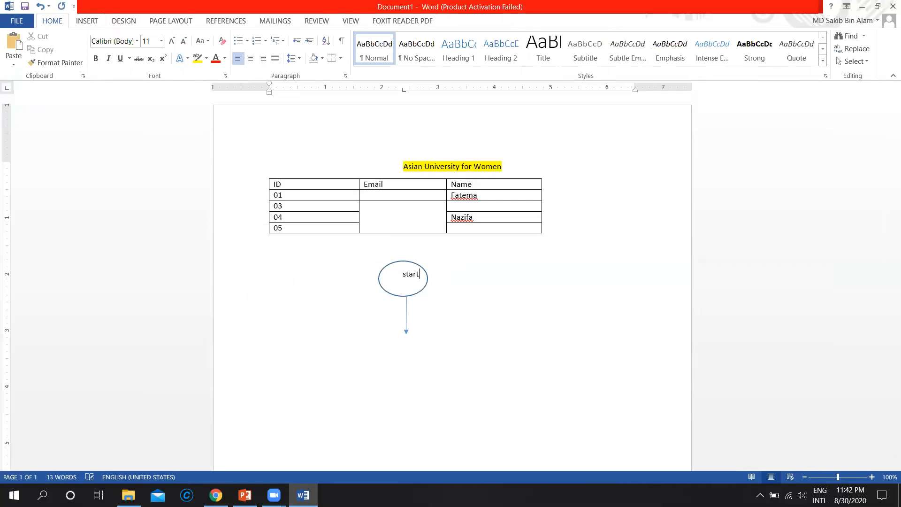
{"action": "left_click", "coordinate": [404, 274]}
{"action": "key", "text": "BackSpace"}
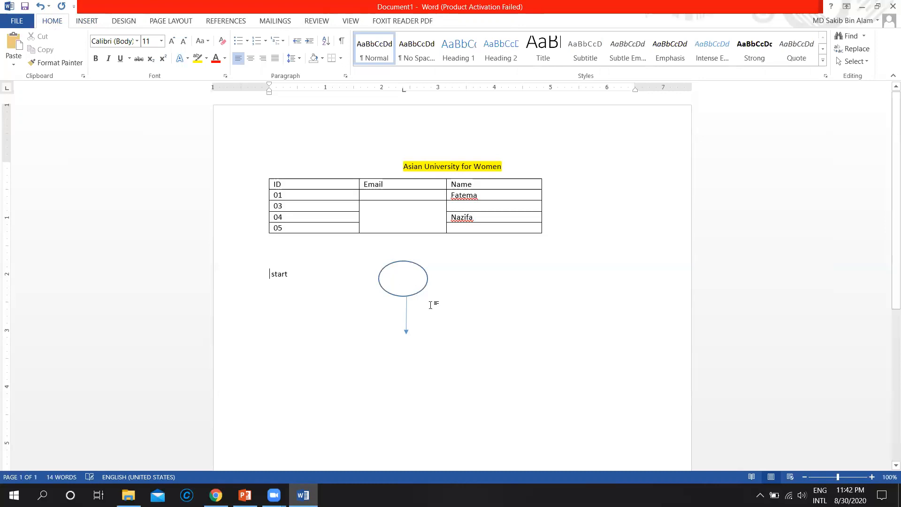
{"action": "key", "text": "End"}
Add a run of blank lines after the "start" text to make room below the arrow.
{"action": "scroll", "coordinate": [358, 372], "scroll_direction": "down", "scroll_amount": 5}
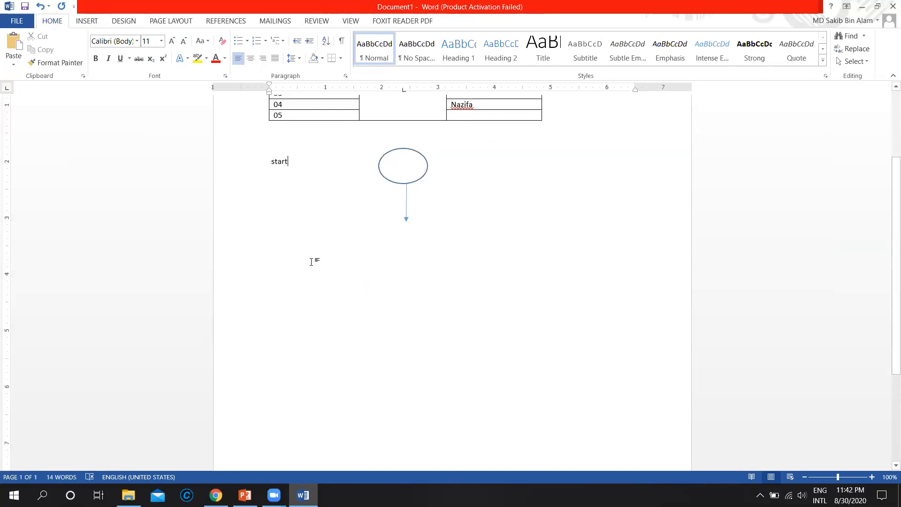
{"action": "key", "text": "Return"}
{"action": "key", "text": "Return"}
{"action": "key", "text": "Return"}
{"action": "key", "text": "Return"}
{"action": "key", "text": "Return"}
{"action": "key", "text": "Return"}
{"action": "key", "text": "Return"}
{"action": "key", "text": "Return"}
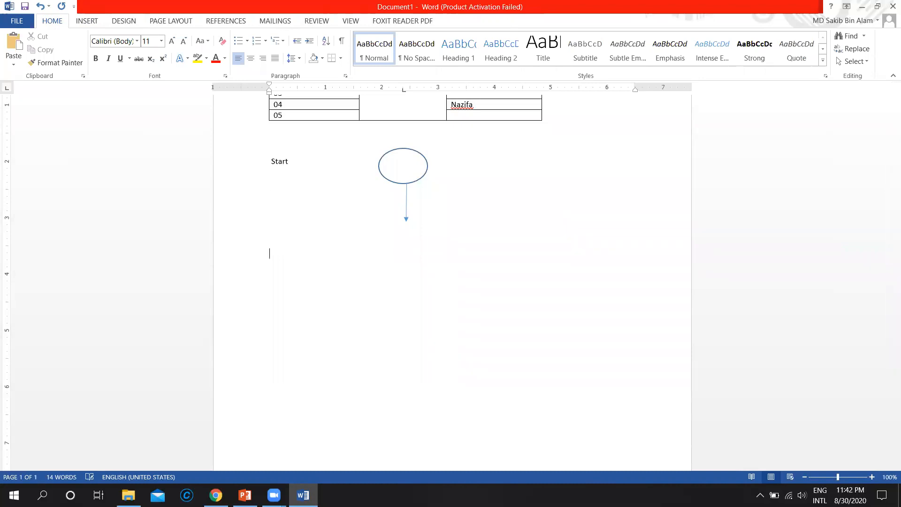
Draw a second oval about 0.68" high and 0.82" wide below the arrow and fill it with white.
{"action": "left_click", "coordinate": [87, 21]}
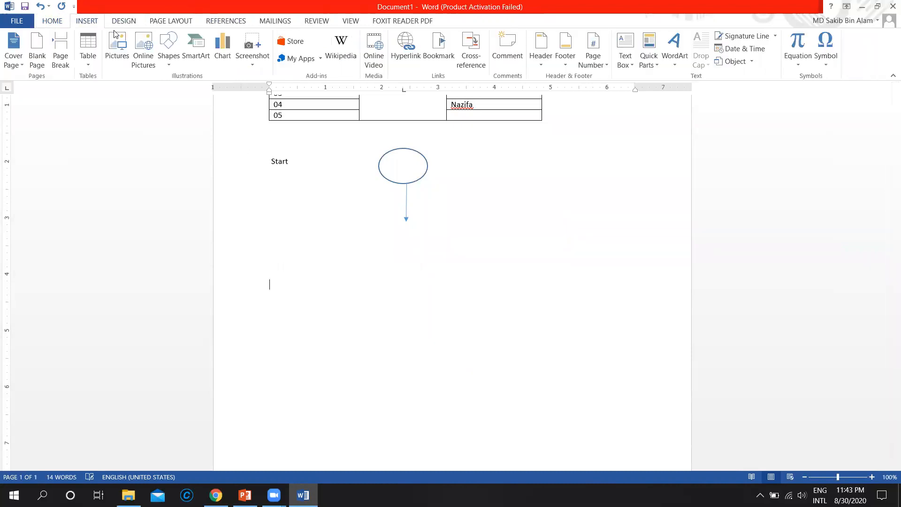
{"action": "left_click", "coordinate": [173, 63]}
{"action": "left_click", "coordinate": [209, 89]}
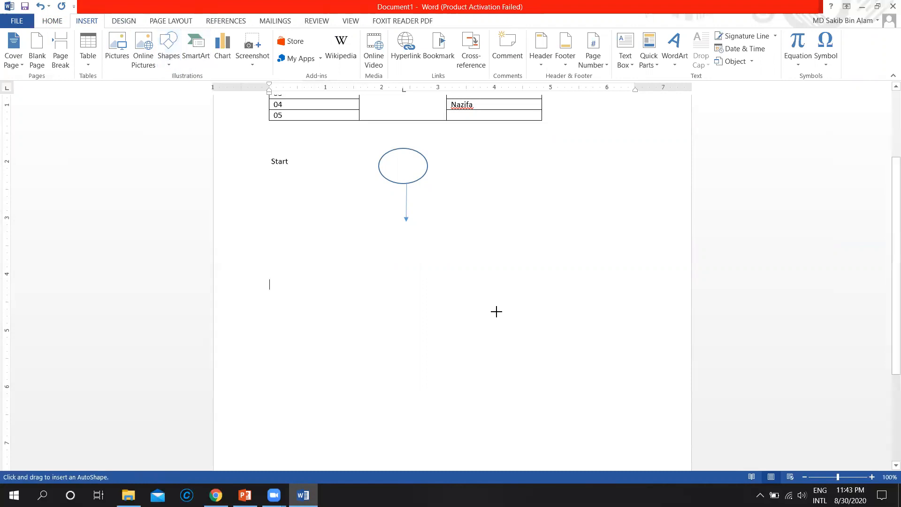
{"action": "mouse_move", "coordinate": [389, 267]}
{"action": "left_mouse_down"}
{"action": "mouse_move", "coordinate": [430, 280]}
{"action": "mouse_move", "coordinate": [434, 306]}
{"action": "left_mouse_up"}
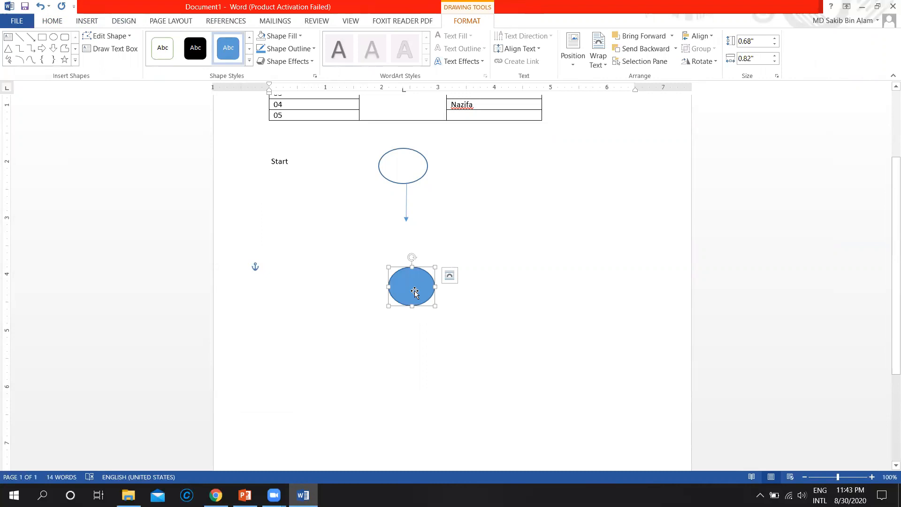
{"action": "left_click", "coordinate": [298, 36]}
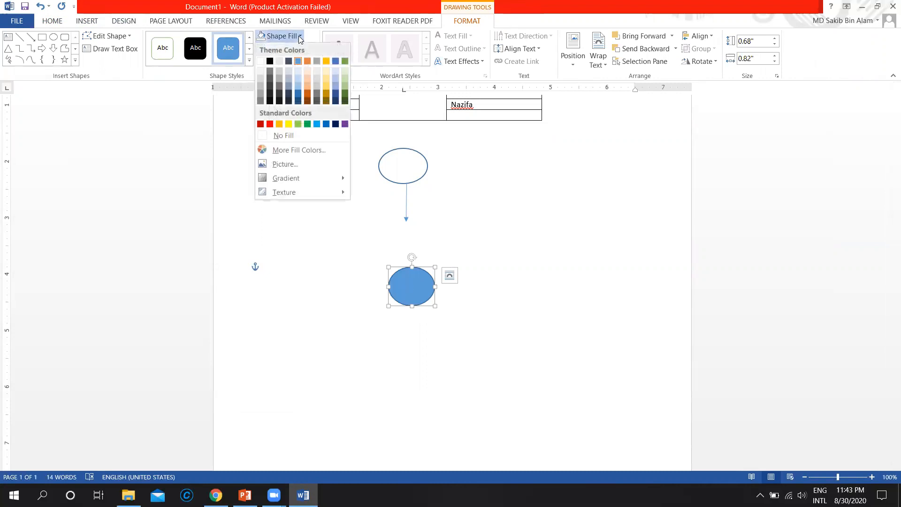
{"action": "left_click", "coordinate": [260, 62]}
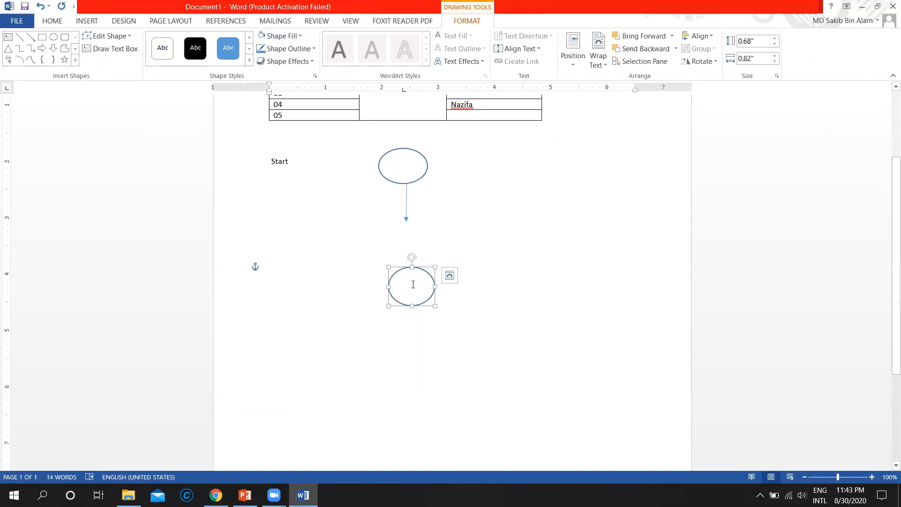
Add the text "Start" inside the white-filled second oval and deselect the shape.
{"action": "left_click", "coordinate": [413, 284]}
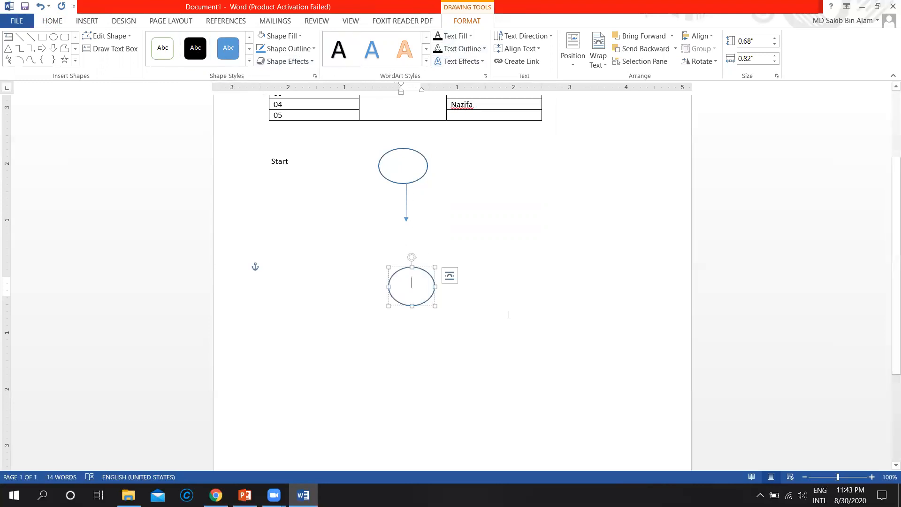
{"action": "type", "text": "St"}
{"action": "type", "text": "art"}
{"action": "left_click", "coordinate": [464, 302]}
{"action": "scroll", "coordinate": [465, 301], "scroll_direction": "down", "scroll_amount": 1}
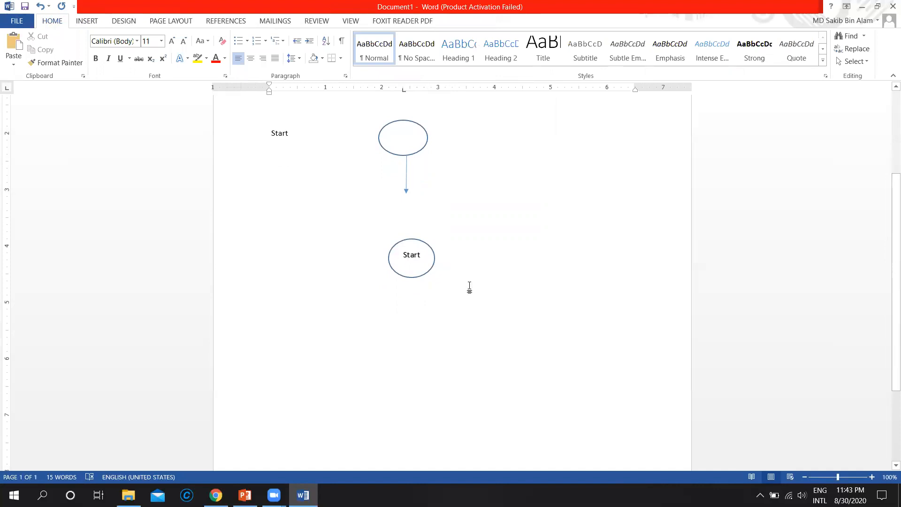
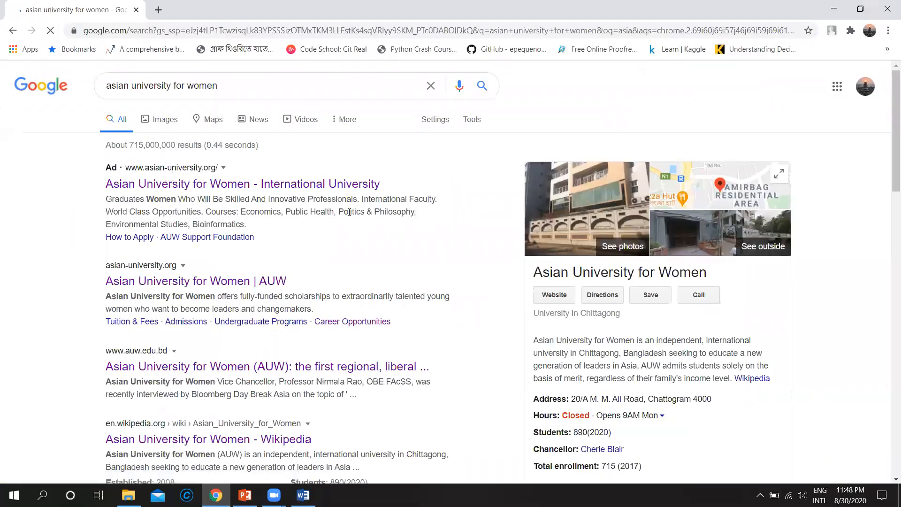
Copy the Asian University for Women description from the Google results in Chrome and return to the Word document.
{"action": "left_click_drag", "start_coordinate": [730, 378], "coordinate": [533, 338]}
{"action": "key", "text": "ctrl+c"}
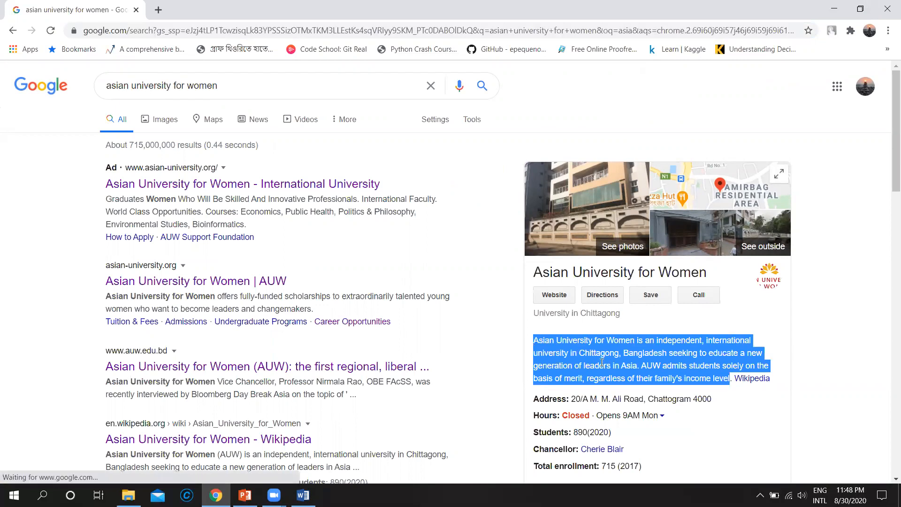
{"action": "left_click", "coordinate": [303, 495]}
{"action": "scroll", "coordinate": [363, 375], "scroll_direction": "down", "scroll_amount": 5}
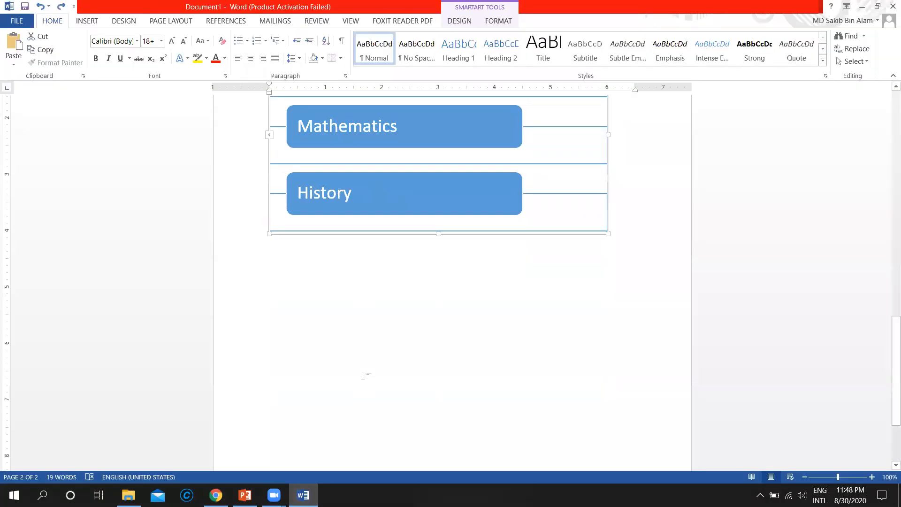
{"action": "double_click", "coordinate": [300, 339]}
{"action": "key", "text": "ctrl+z"}
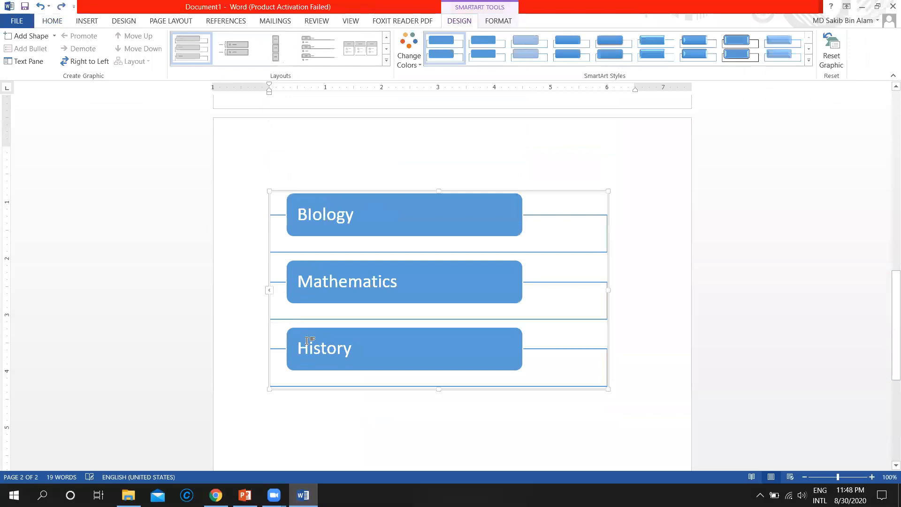
Place the insertion point in the empty area below the Biology, Mathematics and History SmartArt on page 2.
{"action": "scroll", "coordinate": [303, 322], "scroll_direction": "down", "scroll_amount": 5}
{"action": "double_click", "coordinate": [304, 319]}
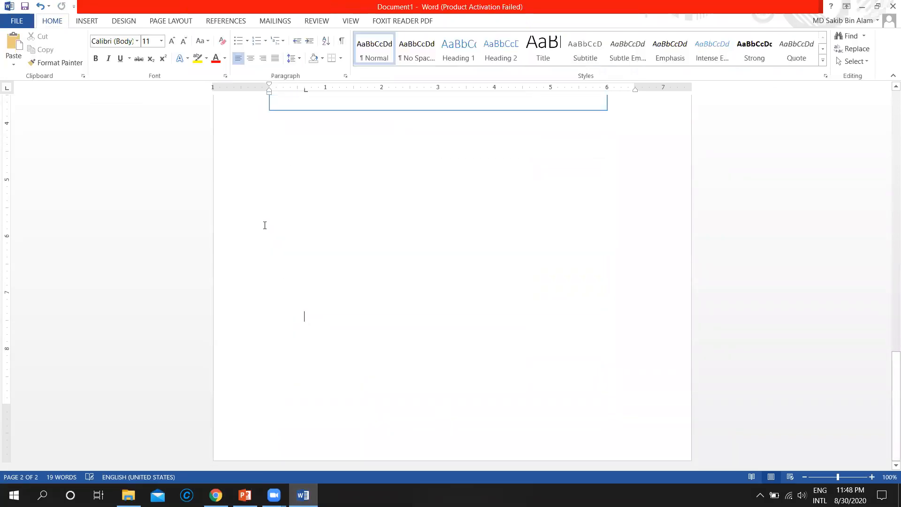
{"action": "scroll", "coordinate": [370, 346], "scroll_direction": "up", "scroll_amount": 4}
{"action": "scroll", "coordinate": [308, 316], "scroll_direction": "down", "scroll_amount": 4}
{"action": "double_click", "coordinate": [293, 320]}
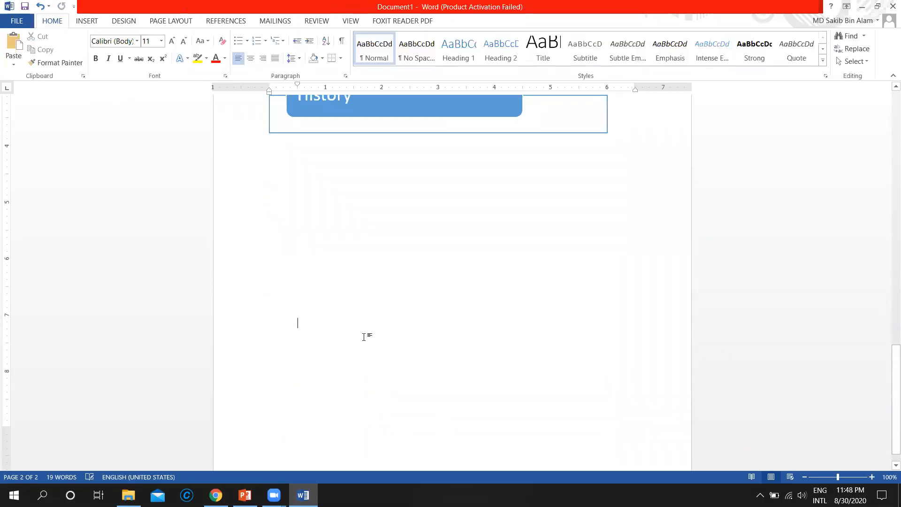
Paste the copied Asian University for Women description and remove its first-line indent and extra blank lines above it.
{"action": "scroll", "coordinate": [375, 340], "scroll_direction": "down", "scroll_amount": 1}
{"action": "key", "text": "ctrl+v"}
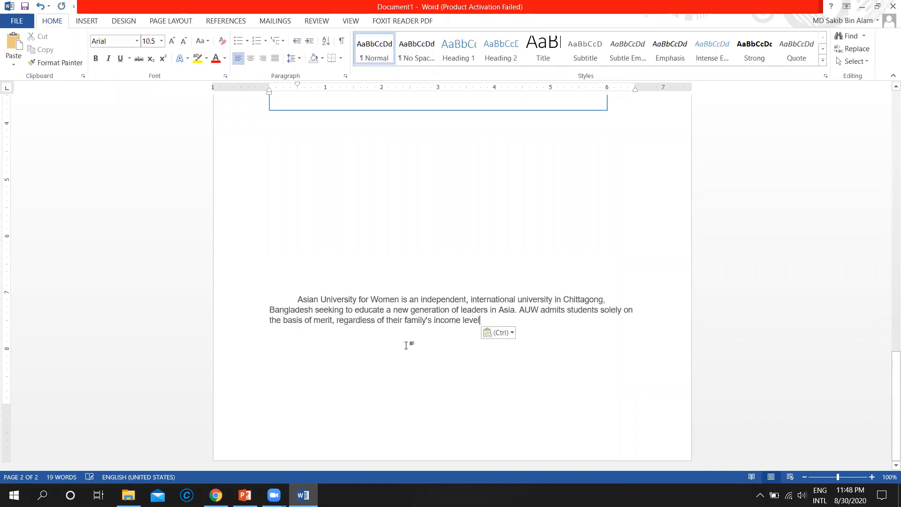
{"action": "key", "text": "BackSpace"}
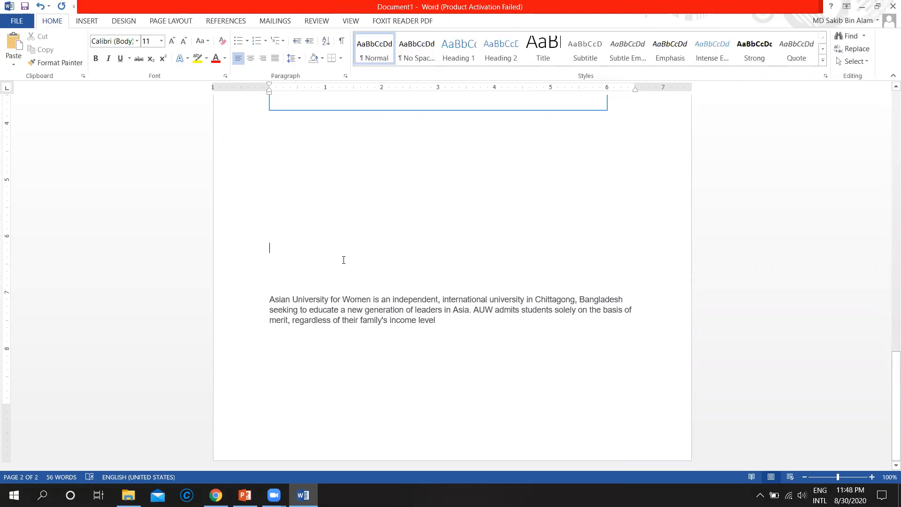
{"action": "key", "text": "BackSpace"}
{"action": "key", "text": "BackSpace"}
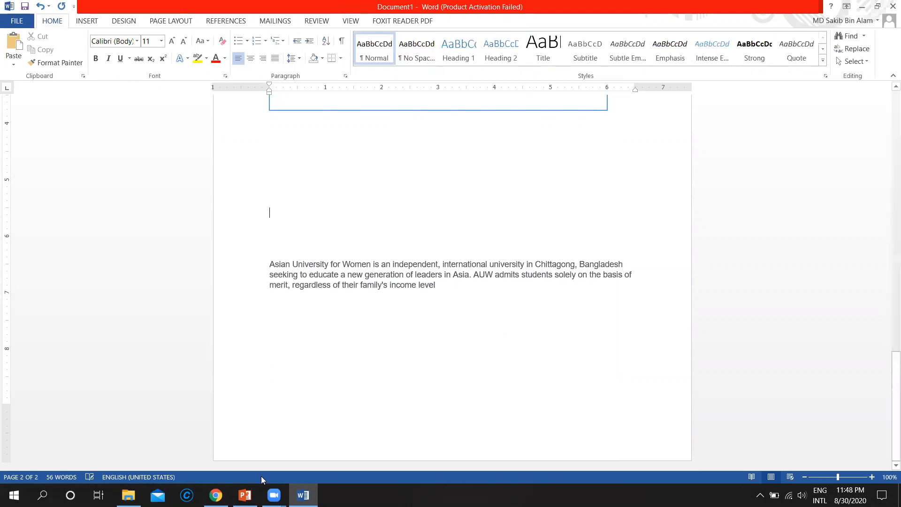
Save the Asian University for Women logo from Chrome's Google image results as download.png in PC (Section 3), and return to Word.
{"action": "left_click", "coordinate": [215, 495]}
{"action": "left_click", "coordinate": [166, 123]}
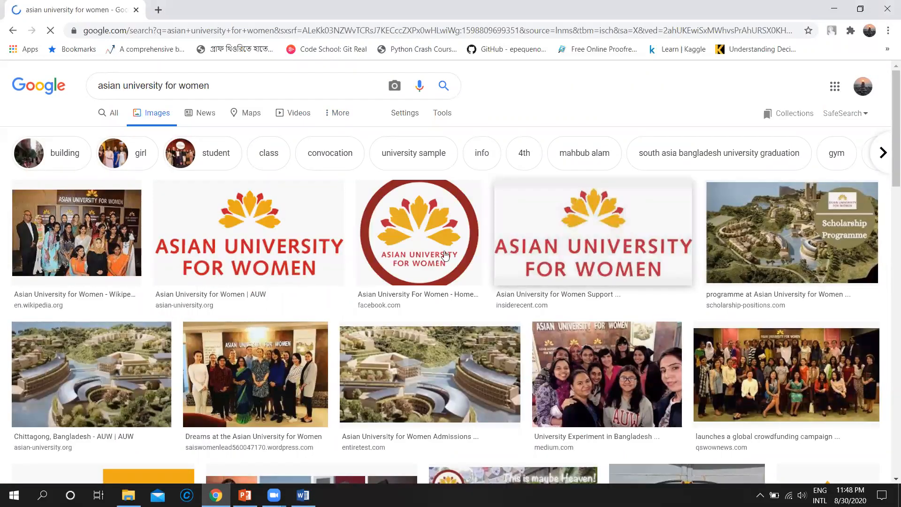
{"action": "left_click", "coordinate": [248, 241]}
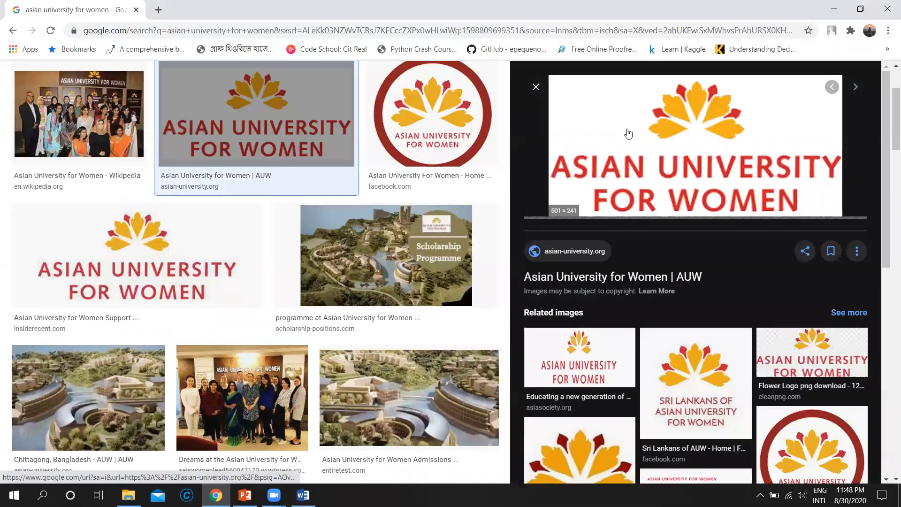
{"action": "right_click", "coordinate": [633, 125]}
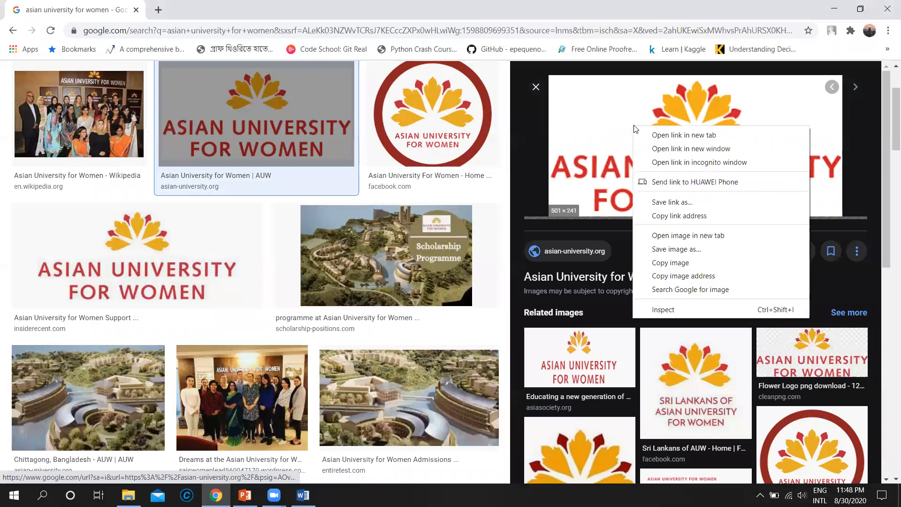
{"action": "left_click", "coordinate": [676, 249]}
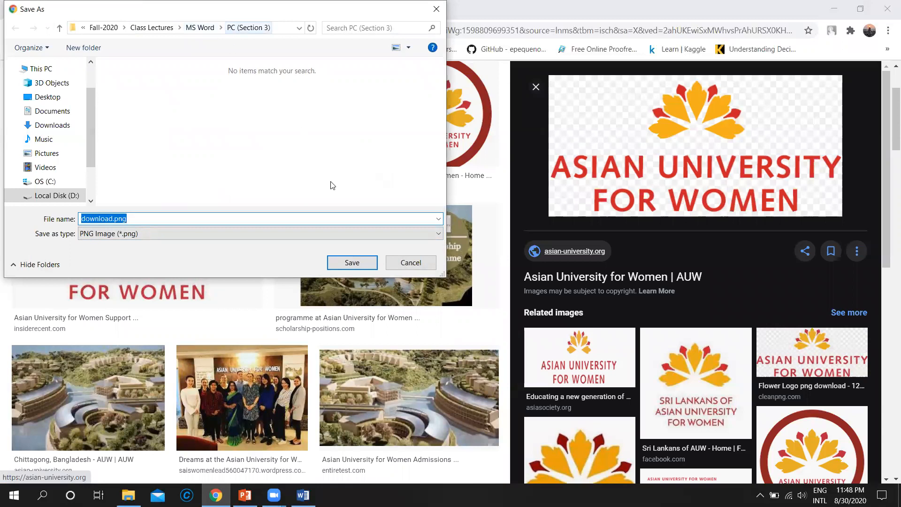
{"action": "left_click", "coordinate": [350, 265]}
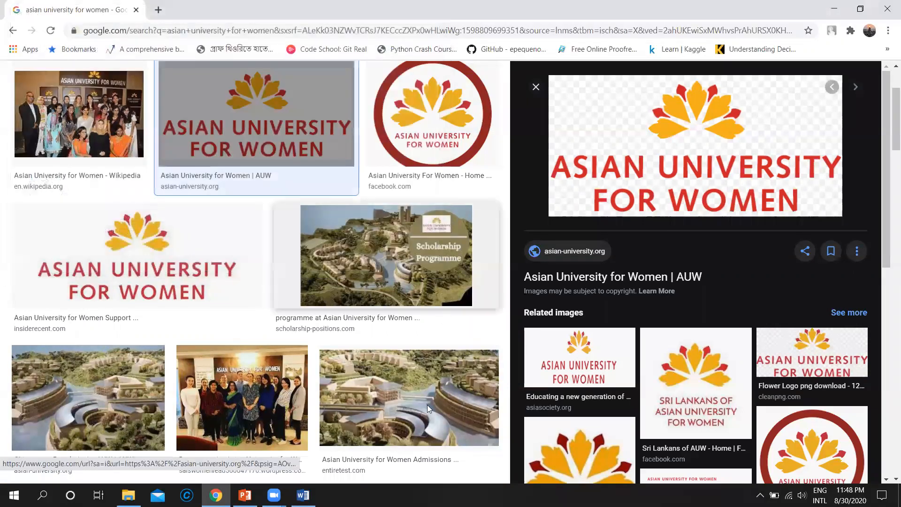
{"action": "mouse_move", "coordinate": [303, 495]}
{"action": "left_click", "coordinate": [303, 446]}
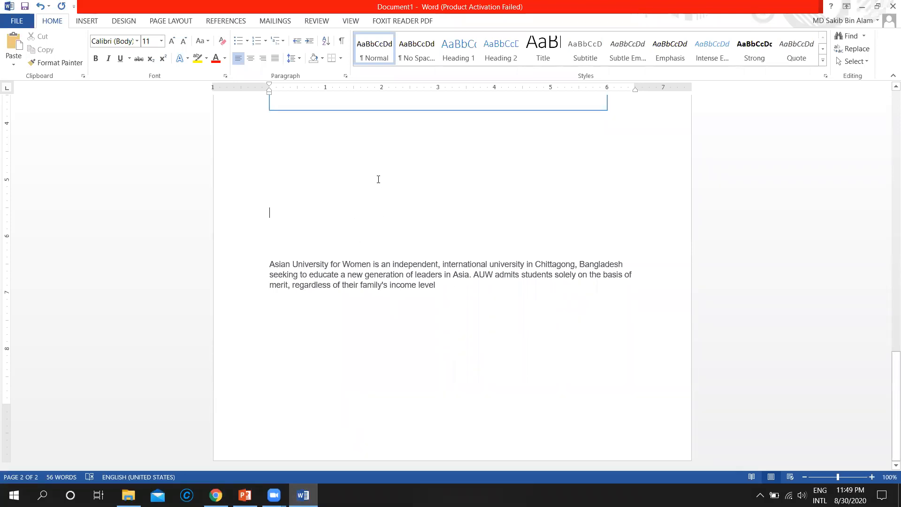
End the pasted description with a period and paste a copy of it directly after itself in the same paragraph.
{"action": "left_click", "coordinate": [454, 286]}
{"action": "triple_click", "coordinate": [389, 279]}
{"action": "key", "text": "ctrl+c"}
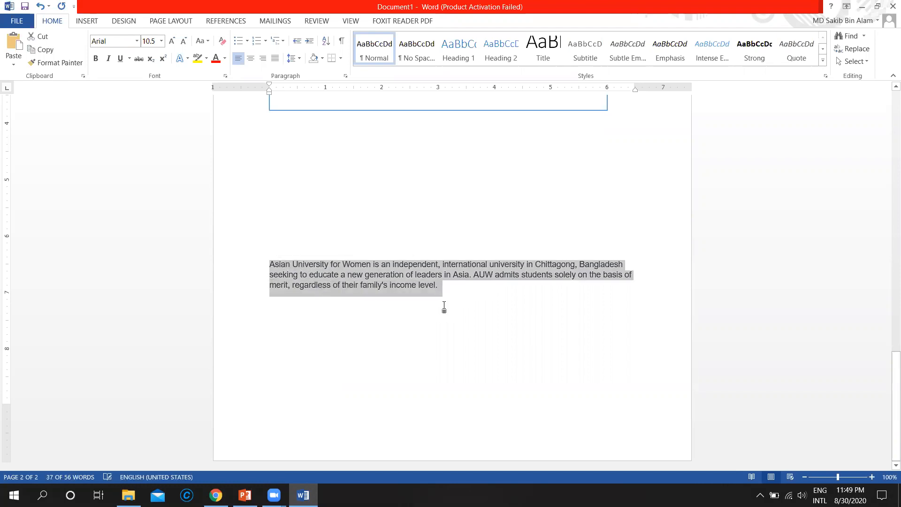
{"action": "left_click", "coordinate": [469, 290]}
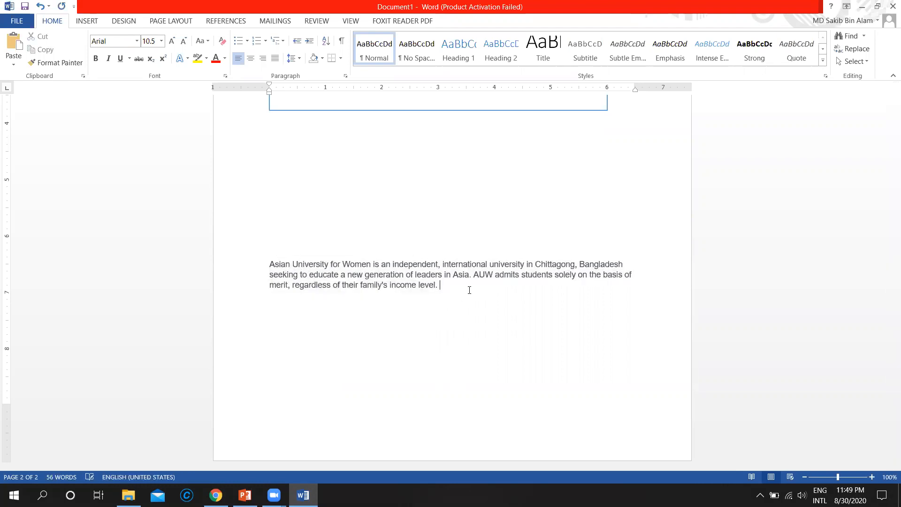
{"action": "key", "text": "ctrl+v"}
{"action": "left_click", "coordinate": [629, 304]}
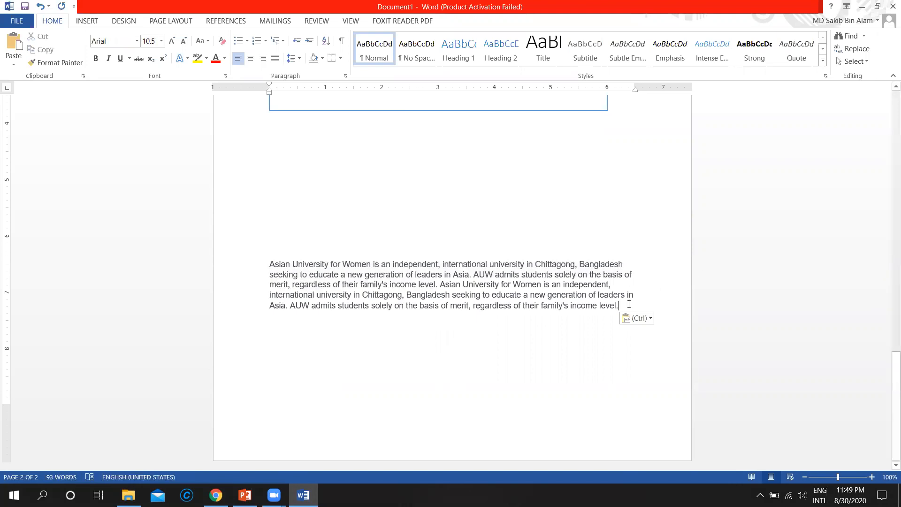
{"action": "left_click_drag", "start_coordinate": [364, 273], "coordinate": [319, 264]}
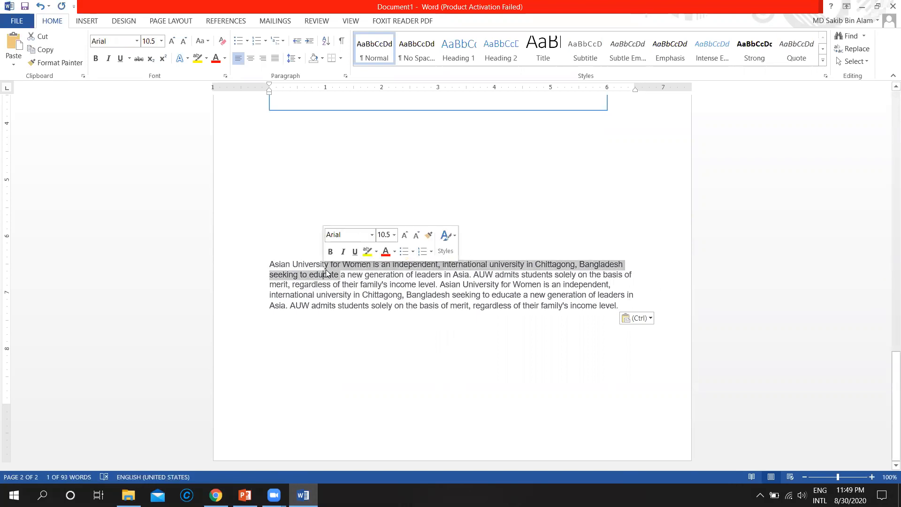
{"action": "left_click", "coordinate": [365, 281]}
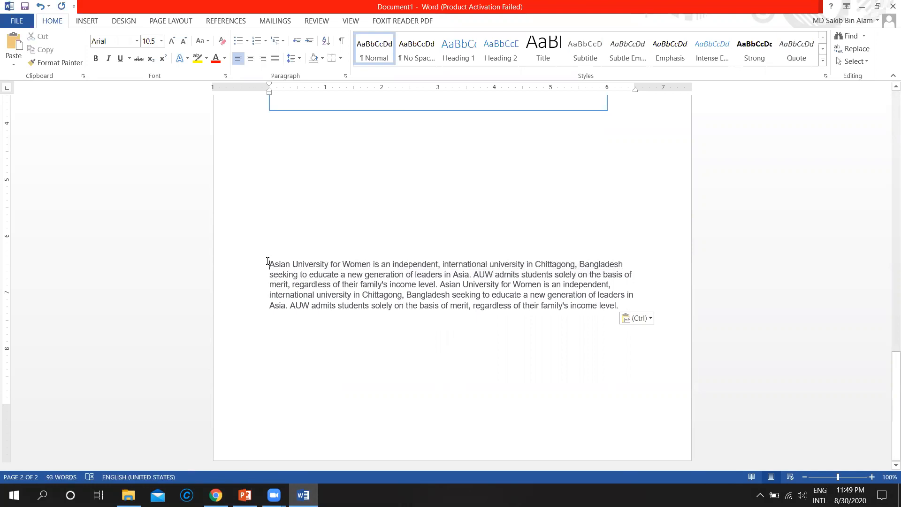
Insert the picture download.png from the MS Word class lectures folder PC (Section 3) on the blank line above the description.
{"action": "left_click", "coordinate": [294, 258]}
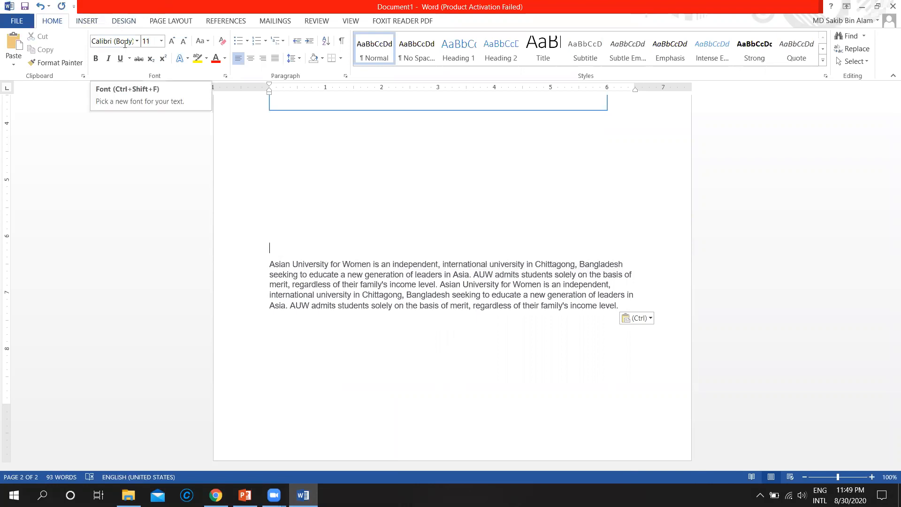
{"action": "left_click", "coordinate": [87, 21]}
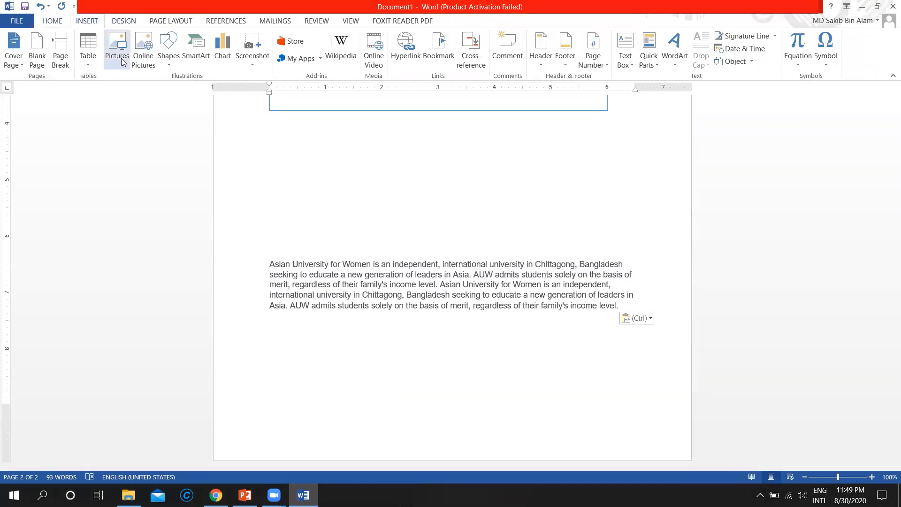
{"action": "left_click", "coordinate": [119, 50]}
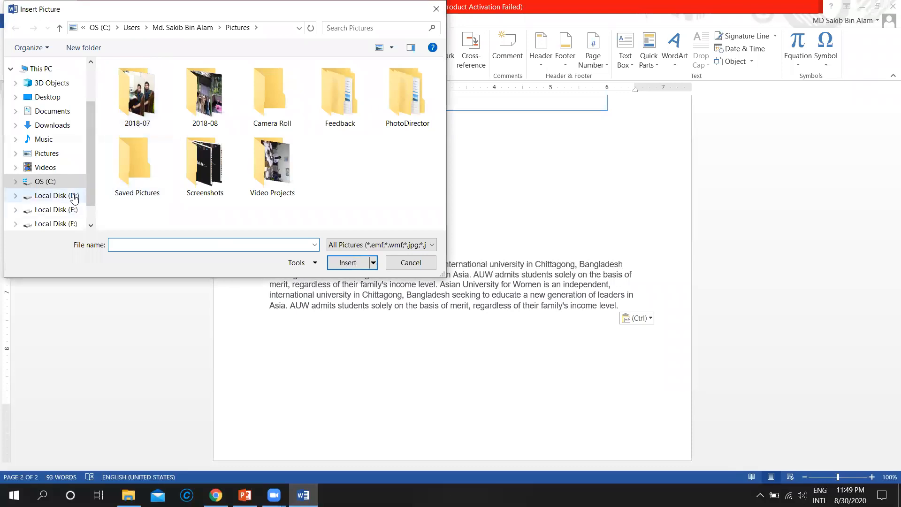
{"action": "left_click", "coordinate": [76, 195]}
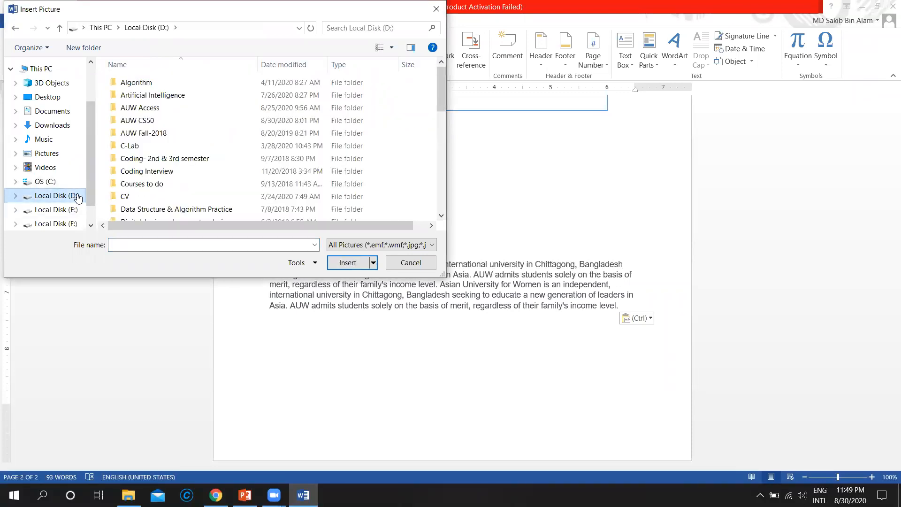
{"action": "double_click", "coordinate": [174, 109]}
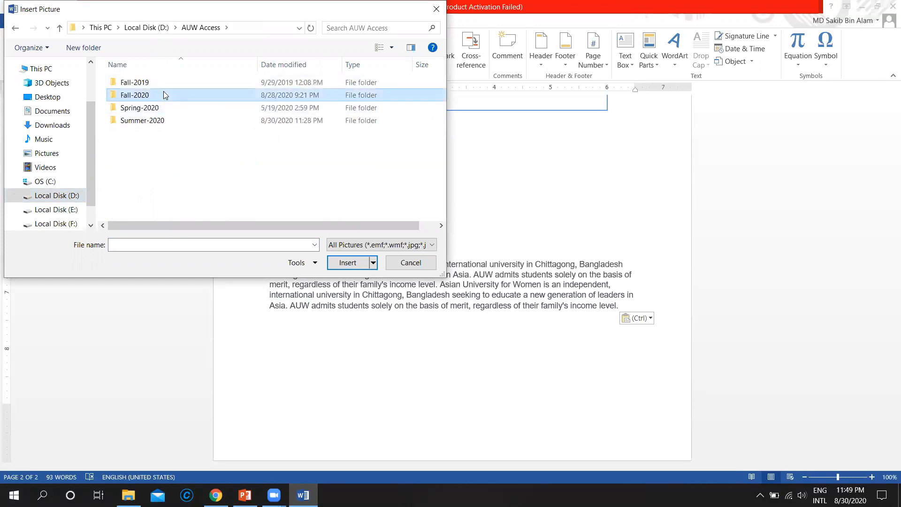
{"action": "double_click", "coordinate": [164, 93]}
{"action": "double_click", "coordinate": [165, 89]}
{"action": "double_click", "coordinate": [168, 89]}
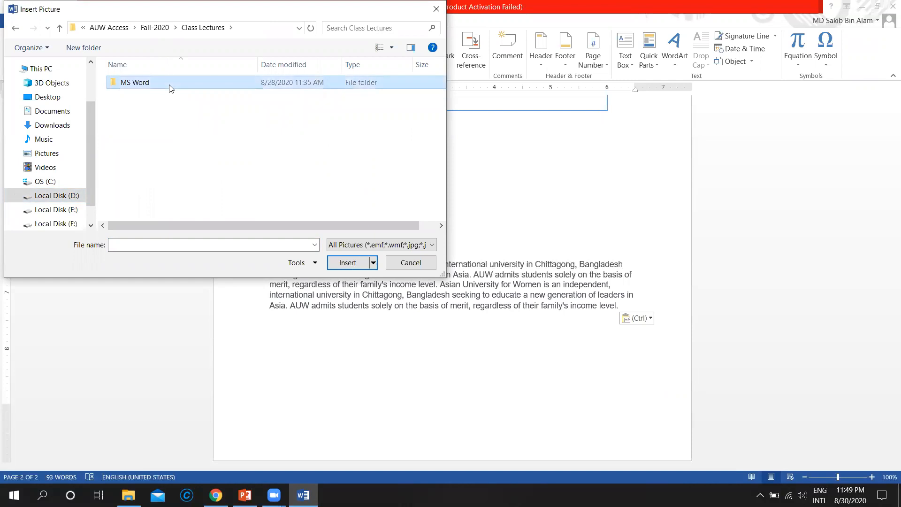
{"action": "double_click", "coordinate": [167, 96]}
{"action": "left_click", "coordinate": [205, 113]}
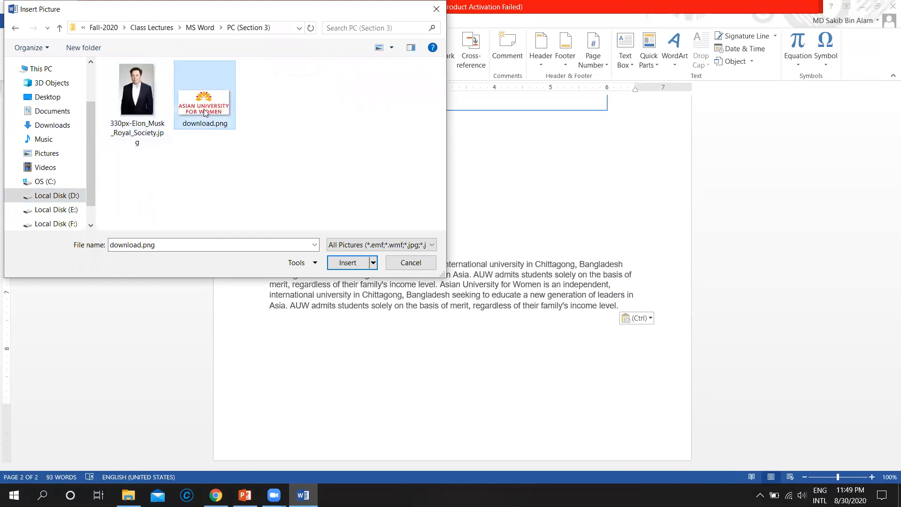
{"action": "left_click", "coordinate": [347, 262]}
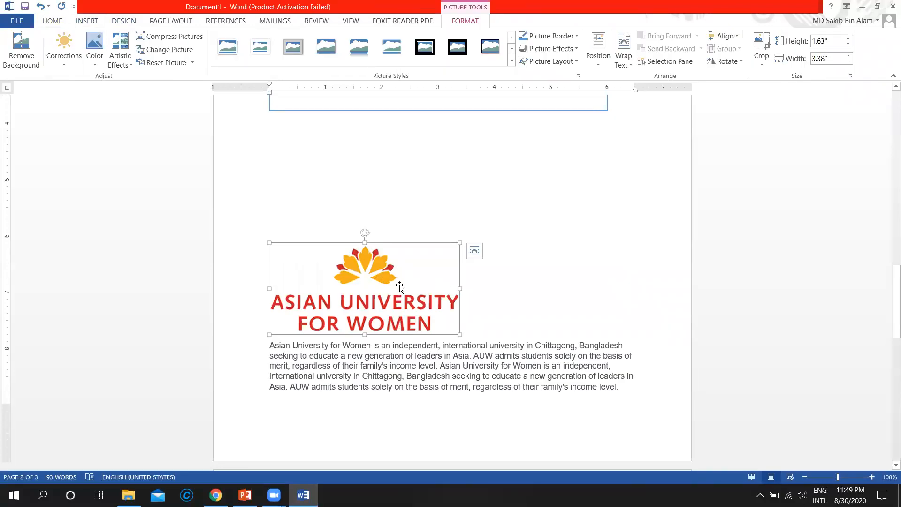
Narrow the logo to about 3.06" wide without changing its height, and deselect it.
{"action": "left_click_drag", "start_coordinate": [458, 288], "coordinate": [441, 295]}
{"action": "left_click", "coordinate": [357, 355]}
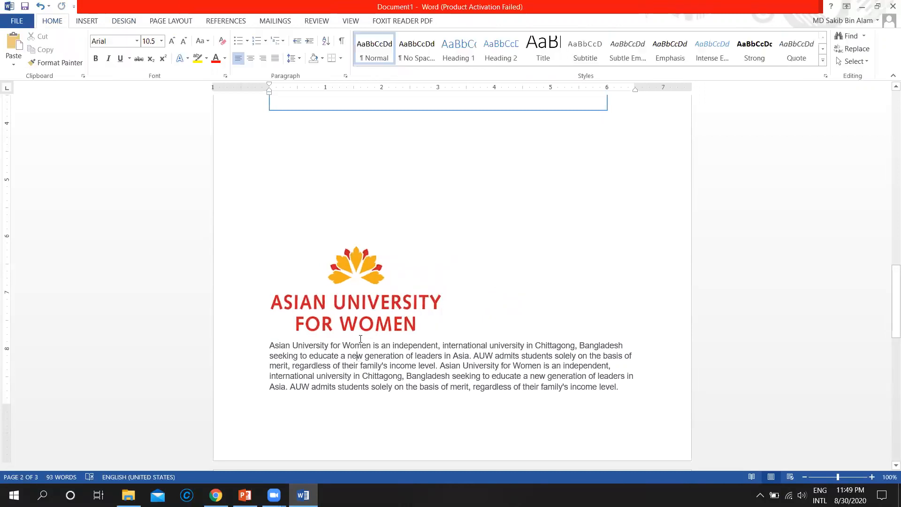
{"action": "scroll", "coordinate": [375, 282], "scroll_direction": "down", "scroll_amount": 2}
Preview the picture styles, including the black oval frame, and the position options for the logo without applying any.
{"action": "left_click", "coordinate": [356, 247]}
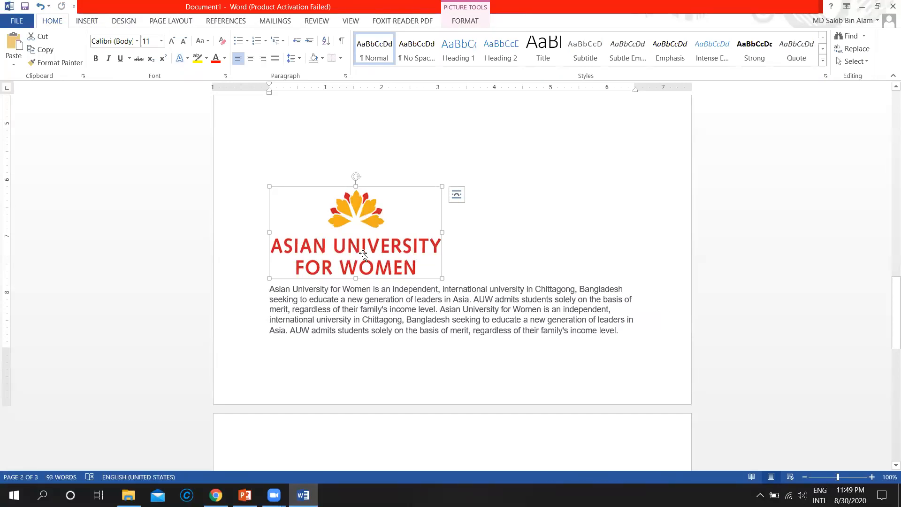
{"action": "left_click", "coordinate": [452, 22]}
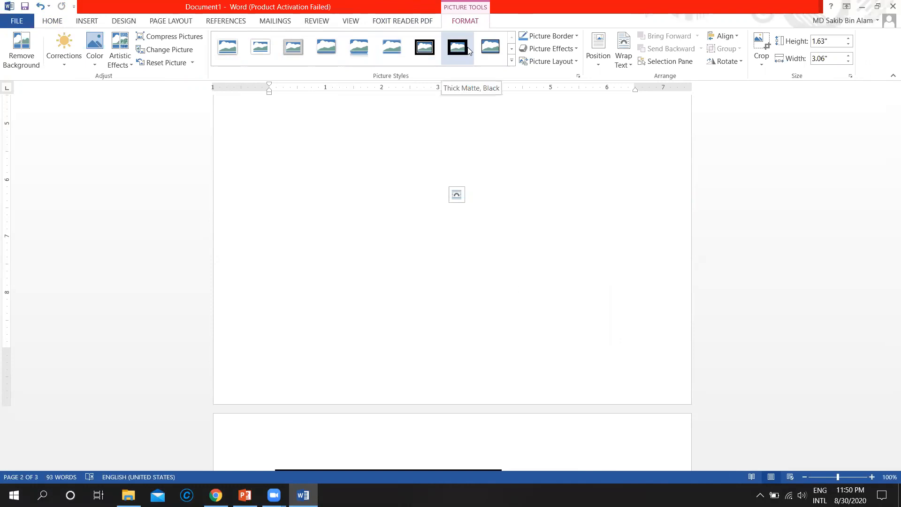
{"action": "left_click", "coordinate": [512, 61]}
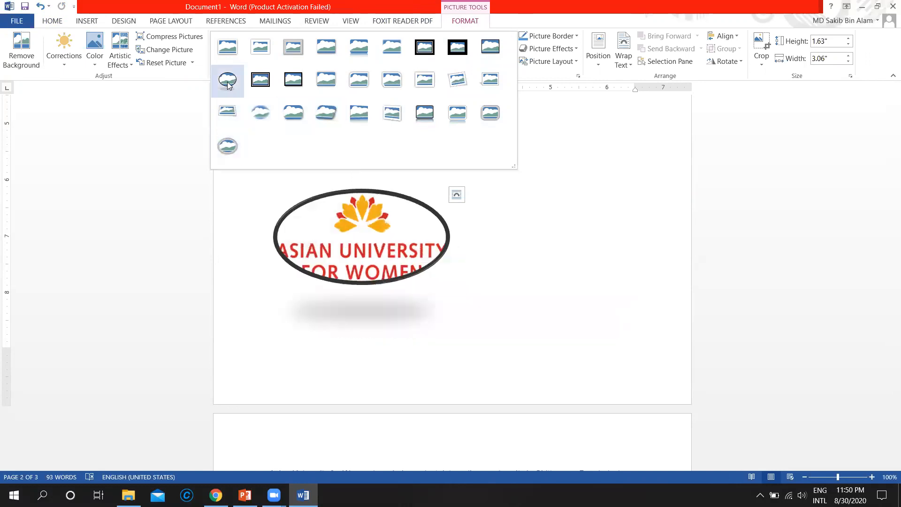
{"action": "left_click", "coordinate": [398, 257]}
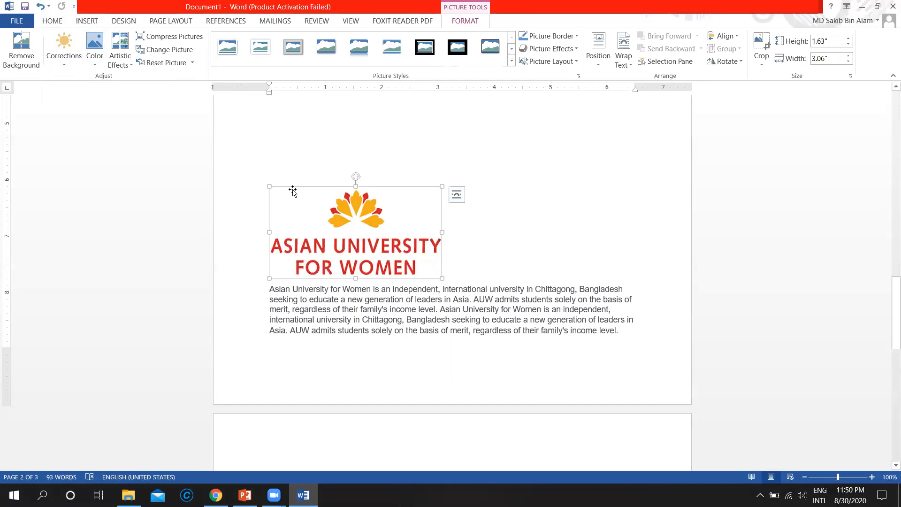
{"action": "left_click", "coordinate": [599, 66]}
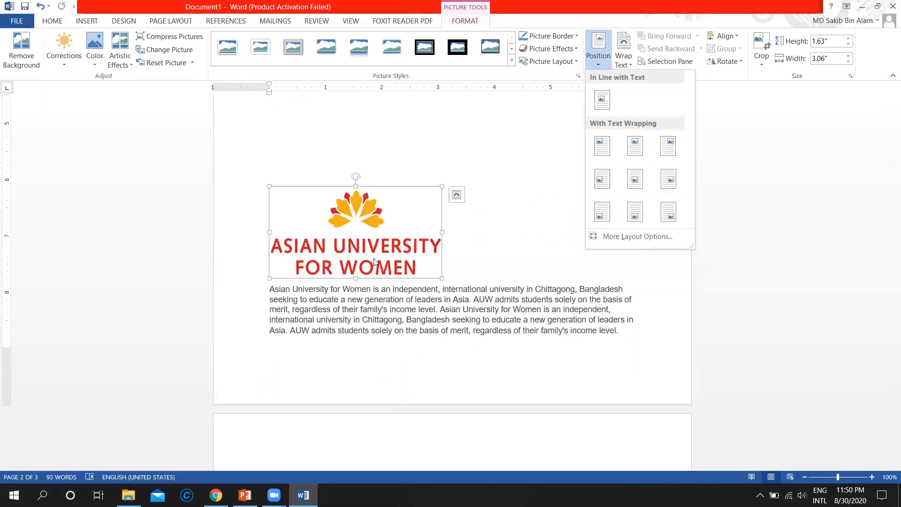
Insert seven blank lines above the logo to push it and its paragraph onto page 3.
{"action": "scroll", "coordinate": [284, 225], "scroll_direction": "up", "scroll_amount": 3}
{"action": "left_click", "coordinate": [274, 231]}
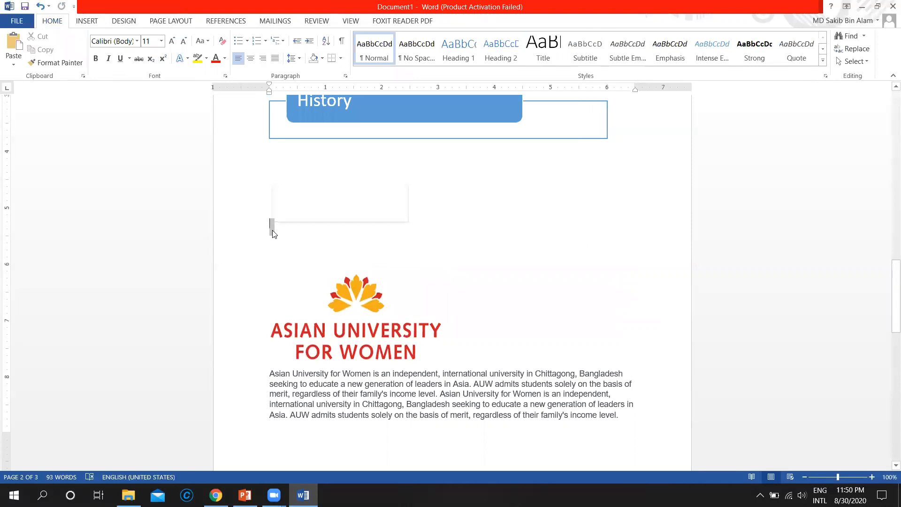
{"action": "key", "text": "Return"}
{"action": "key", "text": "Return"}
{"action": "key", "text": "Return"}
{"action": "key", "text": "Return"}
{"action": "key", "text": "Return"}
{"action": "key", "text": "Return"}
{"action": "key", "text": "Return"}
{"action": "scroll", "coordinate": [383, 272], "scroll_direction": "down", "scroll_amount": 8}
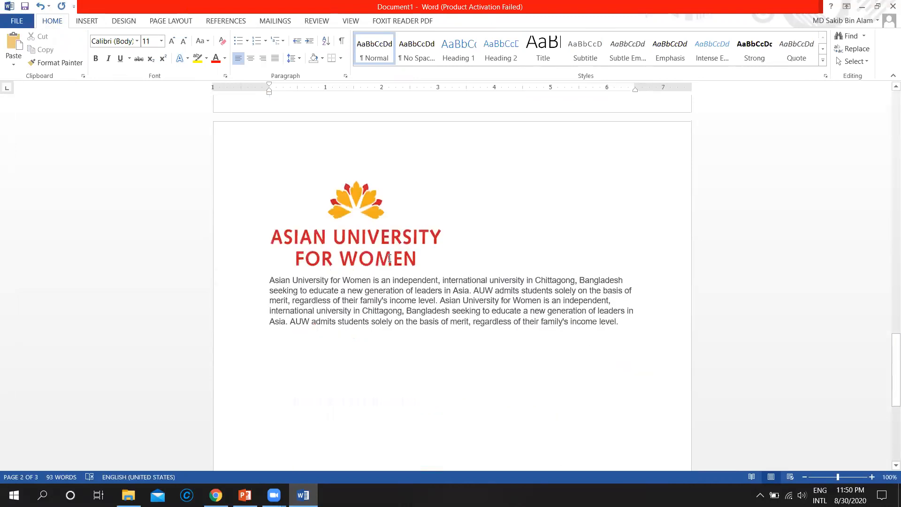
{"action": "scroll", "coordinate": [389, 258], "scroll_direction": "down", "scroll_amount": 2}
Position the logo at the top center of page 3 with the description text wrapped around it.
{"action": "left_click", "coordinate": [370, 190]}
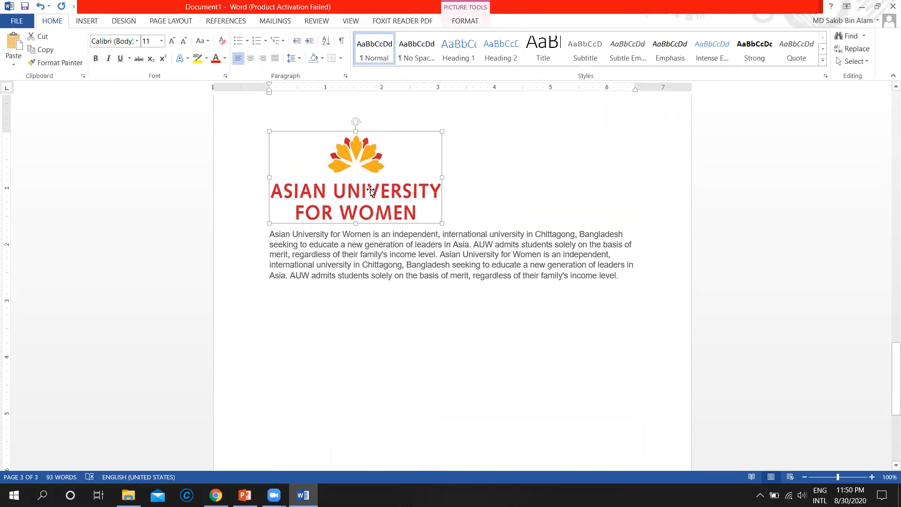
{"action": "scroll", "coordinate": [371, 190], "scroll_direction": "up", "scroll_amount": 2}
{"action": "left_click", "coordinate": [464, 20]}
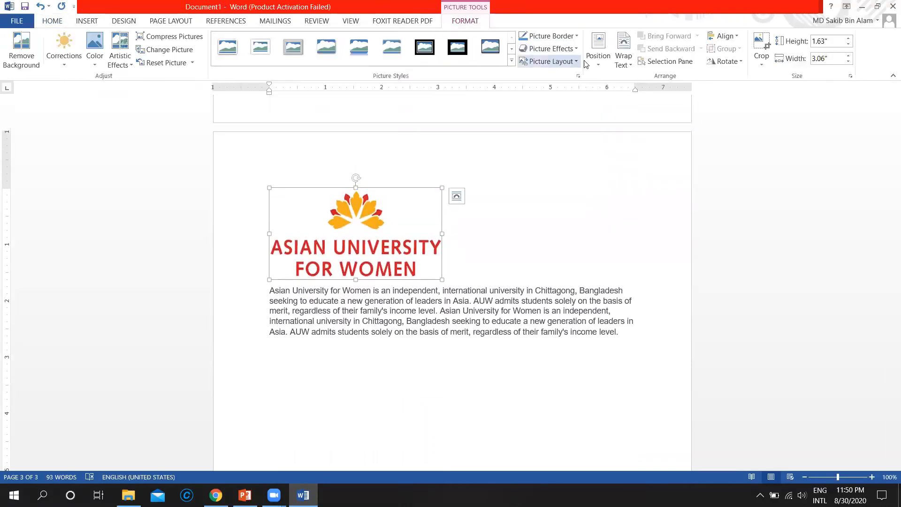
{"action": "left_click", "coordinate": [602, 63]}
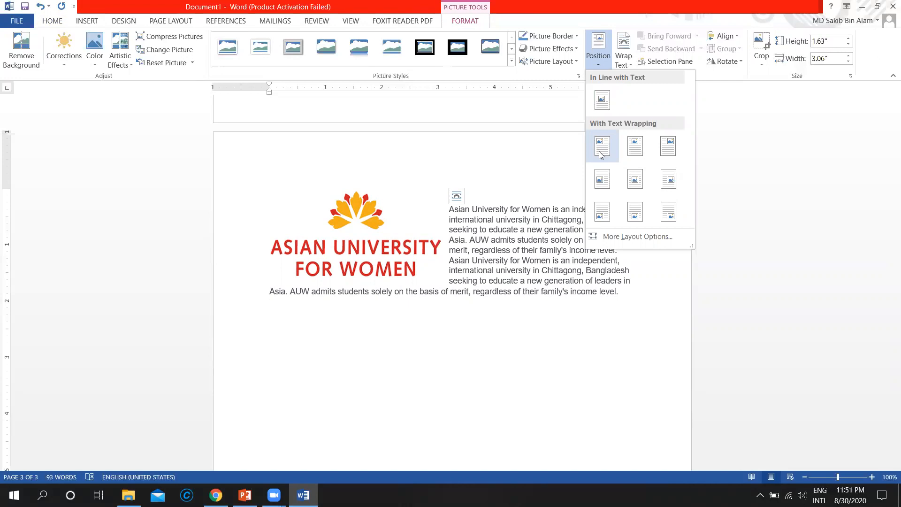
{"action": "left_click", "coordinate": [630, 147]}
Add two new lines after the end of the description paragraph.
{"action": "left_click", "coordinate": [635, 304]}
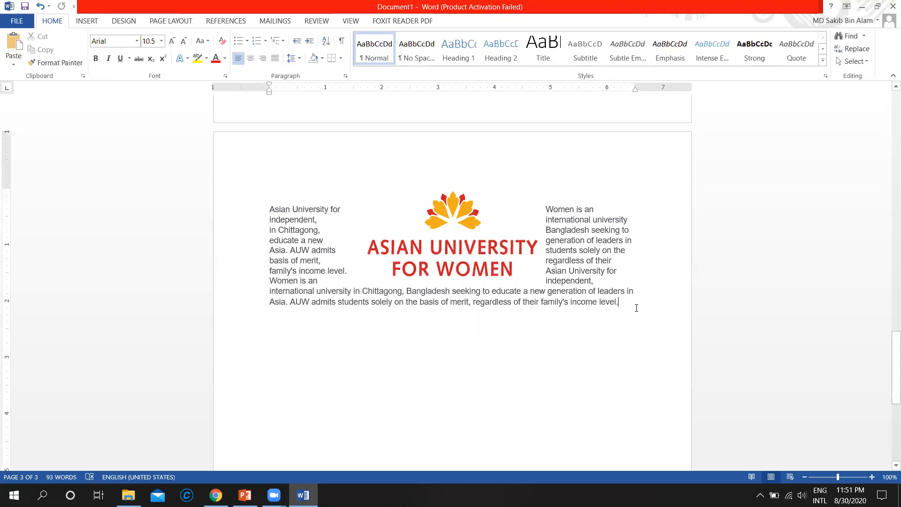
{"action": "key", "text": "Return"}
{"action": "key", "text": "Return"}
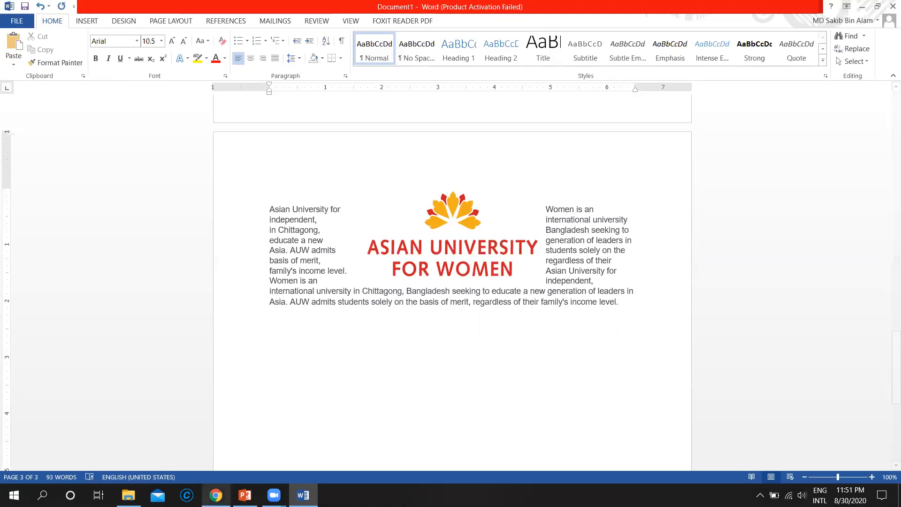
Switch to PowerPoint to check the topics listed on slide 3, and return to the Word document.
{"action": "left_click", "coordinate": [194, 413]}
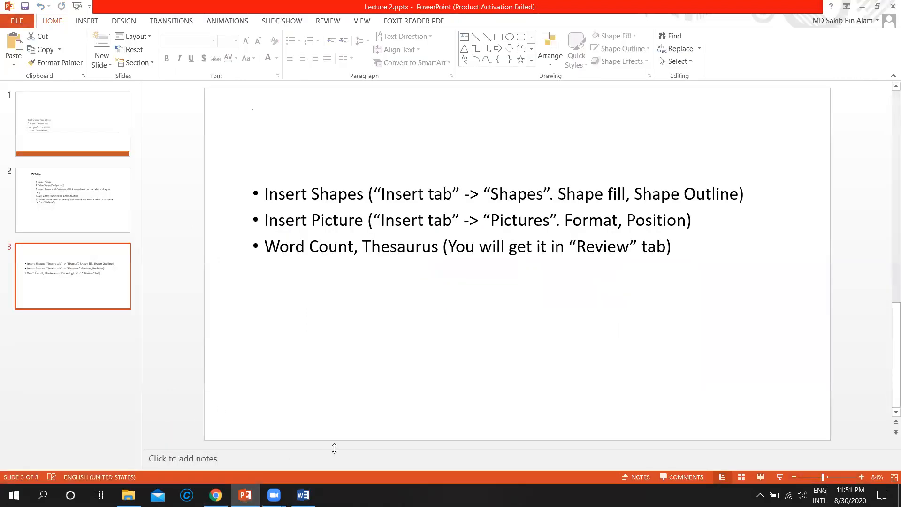
{"action": "mouse_move", "coordinate": [267, 493]}
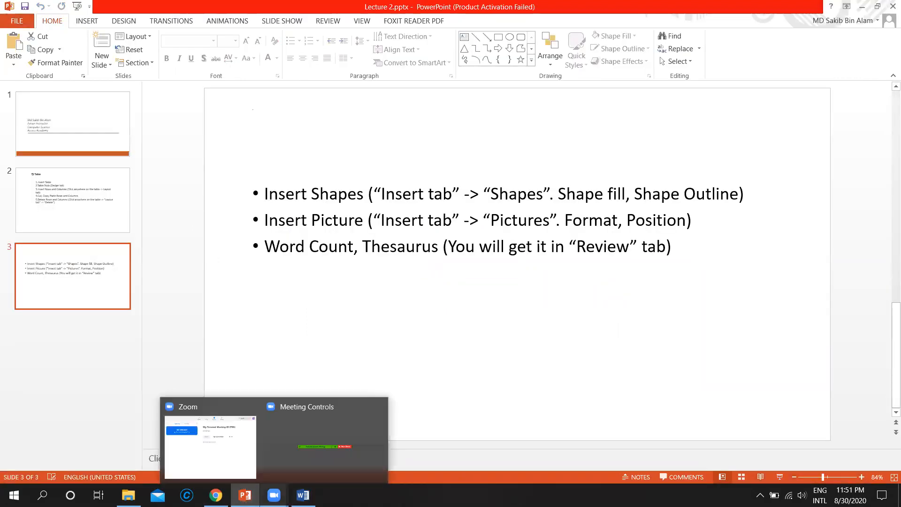
{"action": "left_click", "coordinate": [303, 495]}
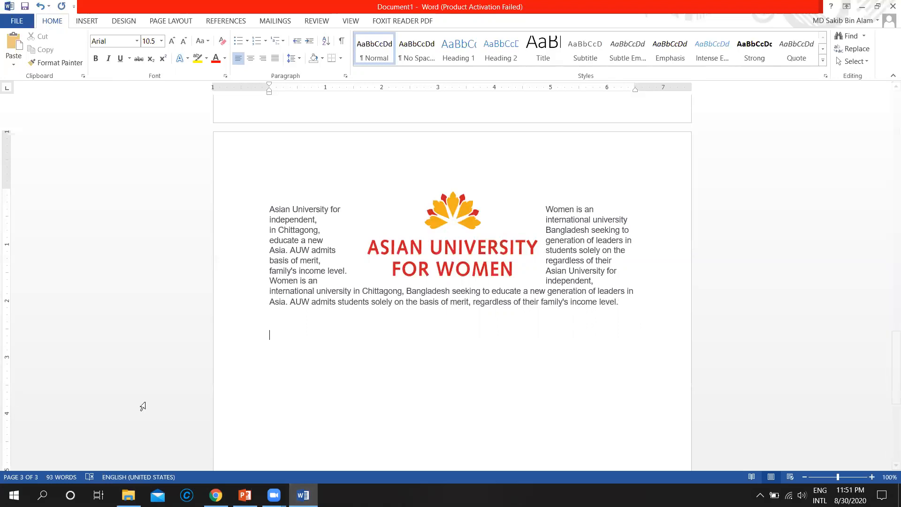
{"action": "left_click", "coordinate": [245, 495]}
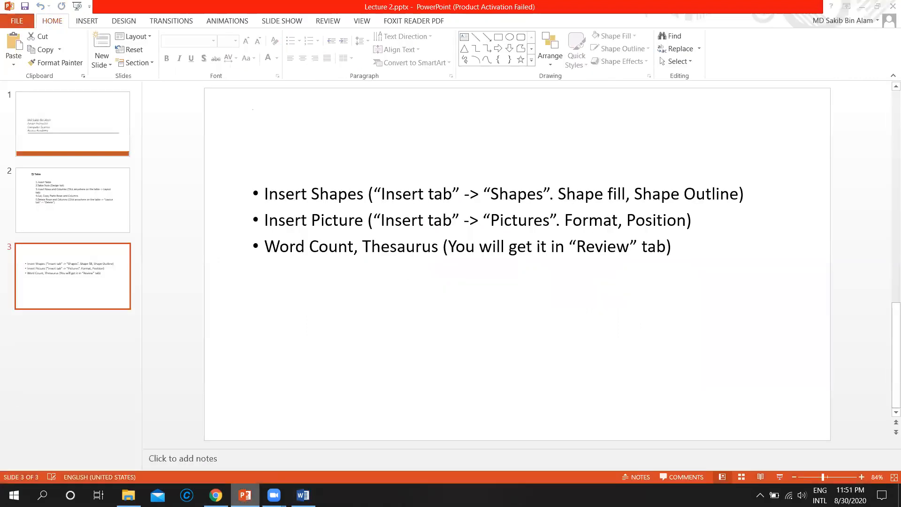
{"action": "key", "text": "alt+Tab"}
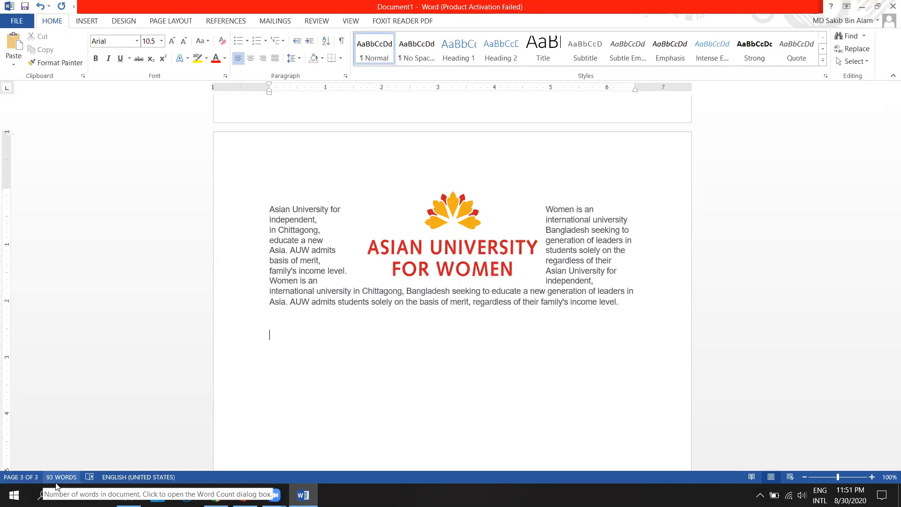
View the document's Word Count statistics and close them.
{"action": "left_click", "coordinate": [316, 24]}
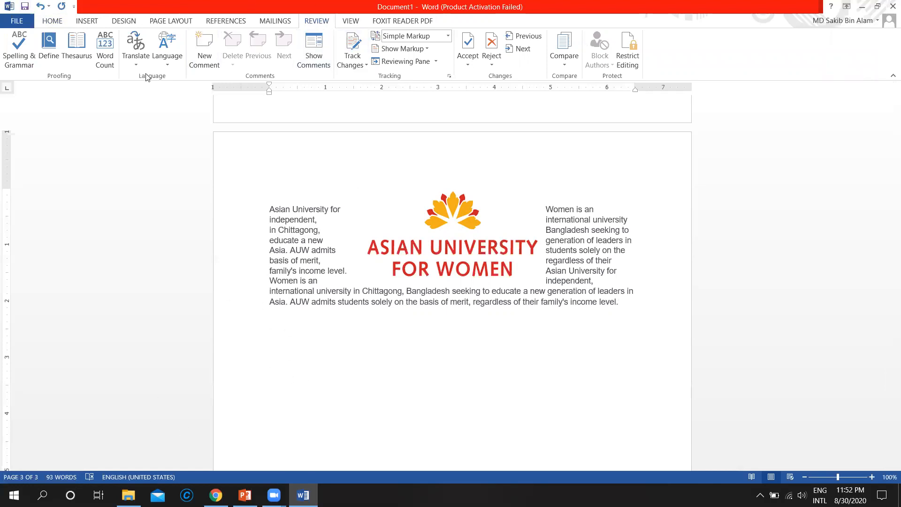
{"action": "left_click", "coordinate": [106, 56]}
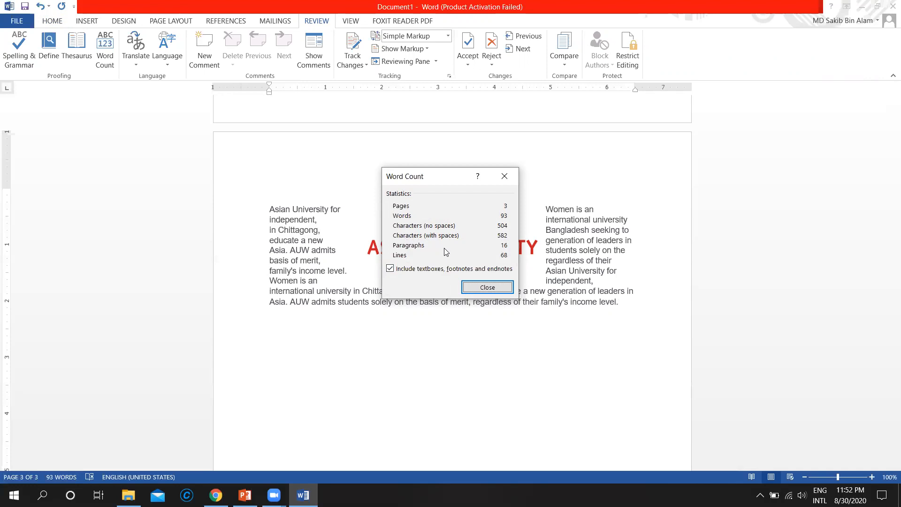
{"action": "left_click", "coordinate": [505, 288]}
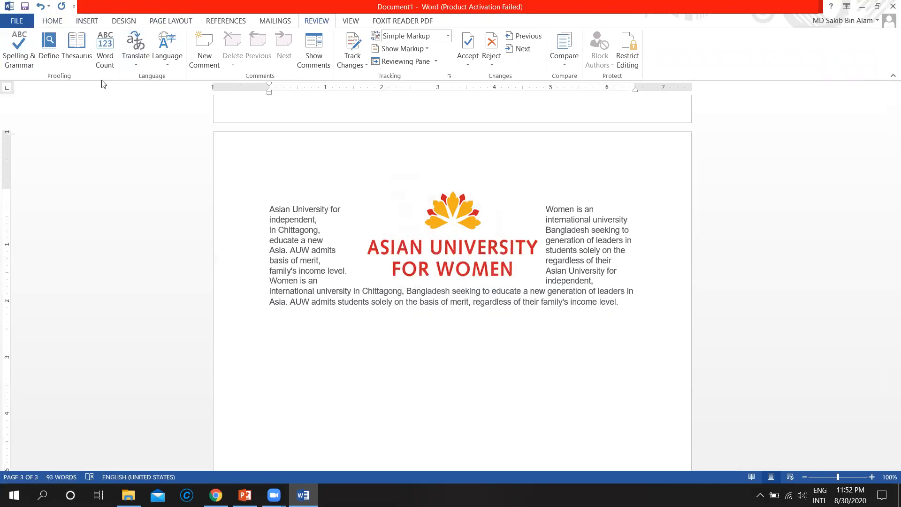
Write "Encryption" on the blank line below the description paragraph and look the word up in the Thesaurus.
{"action": "left_click", "coordinate": [76, 55]}
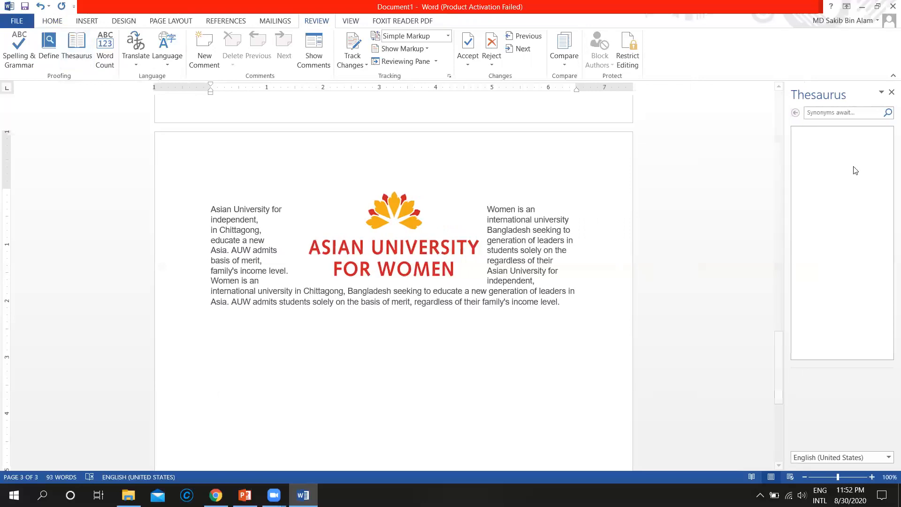
{"action": "left_click", "coordinate": [891, 92]}
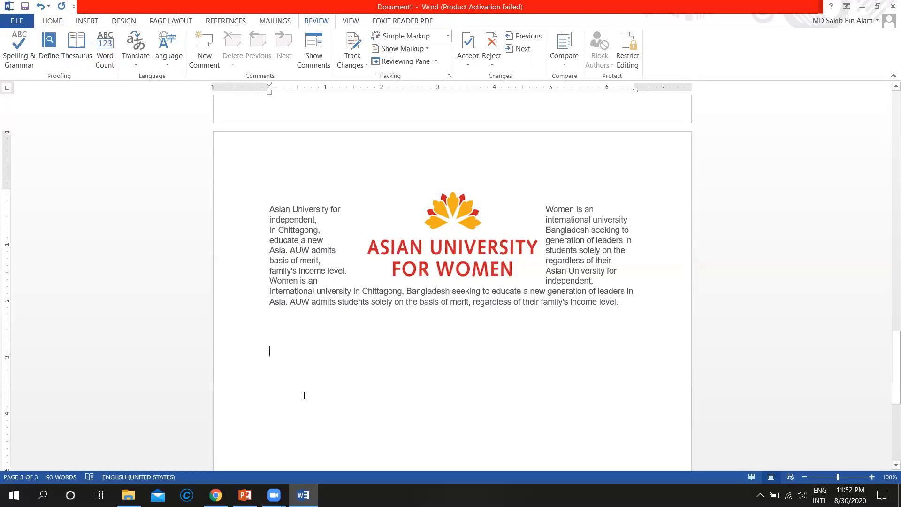
{"action": "type", "text": "E"}
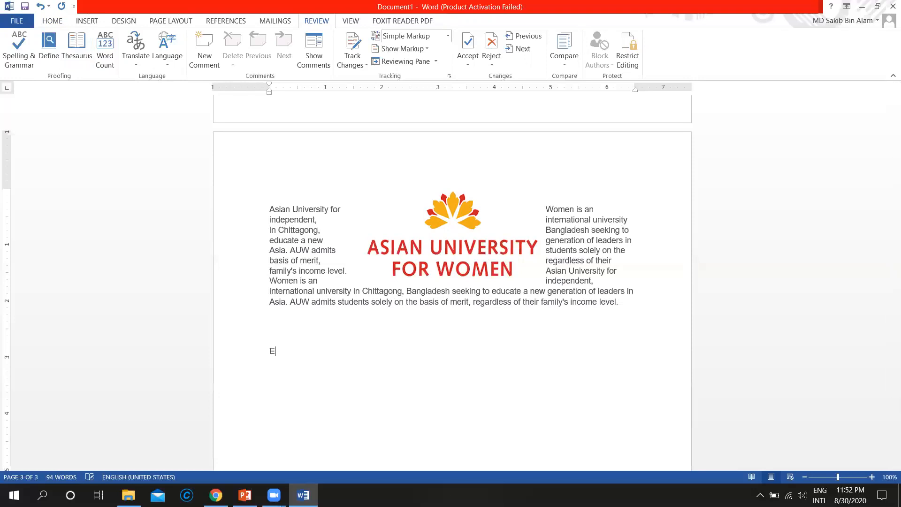
{"action": "type", "text": "ncryption"}
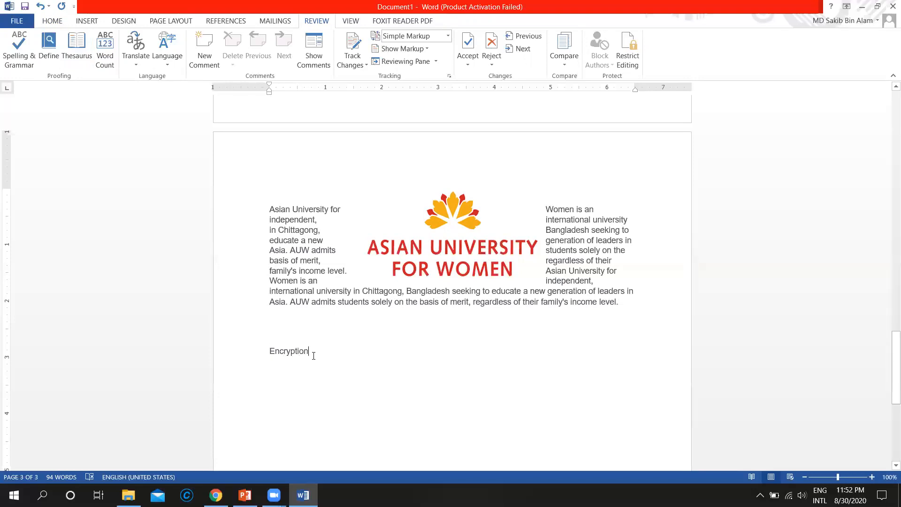
{"action": "left_click_drag", "start_coordinate": [312, 352], "coordinate": [268, 353]}
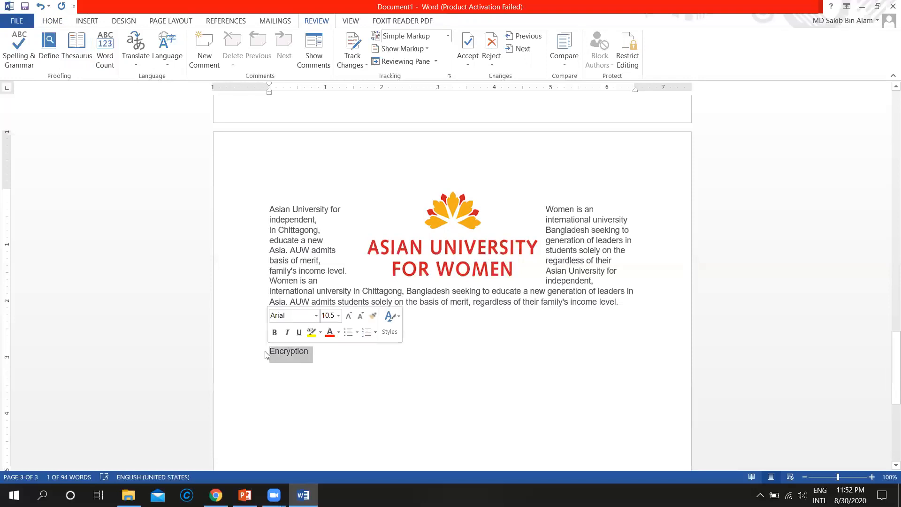
{"action": "left_click", "coordinate": [75, 57]}
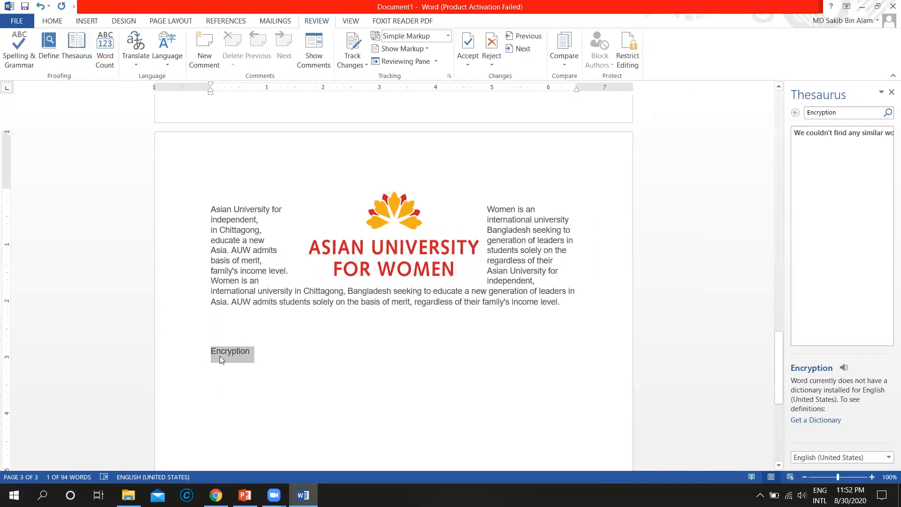
Replace the word "Encryption" with "good", look it up in the Thesaurus and browse its synonyms.
{"action": "left_click_drag", "start_coordinate": [261, 357], "coordinate": [179, 358]}
{"action": "key", "text": "Delete"}
{"action": "type", "text": "good"}
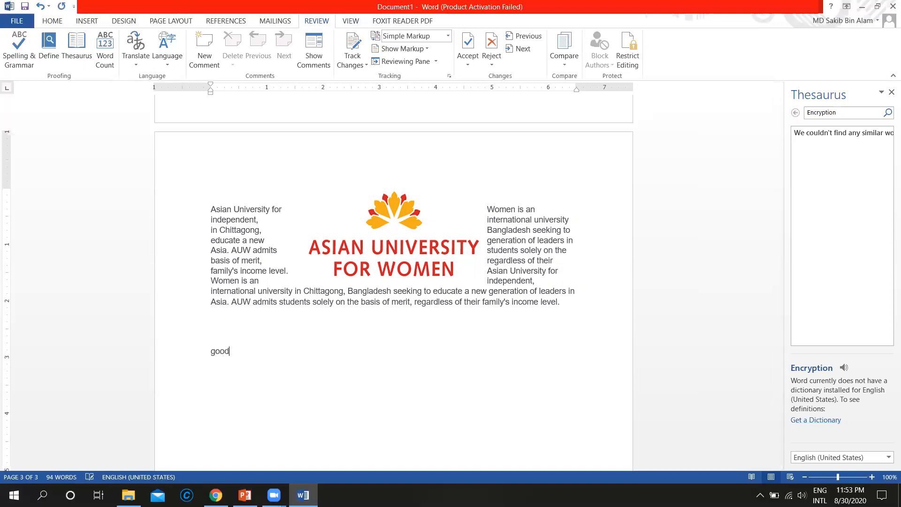
{"action": "left_click_drag", "start_coordinate": [236, 351], "coordinate": [200, 354]}
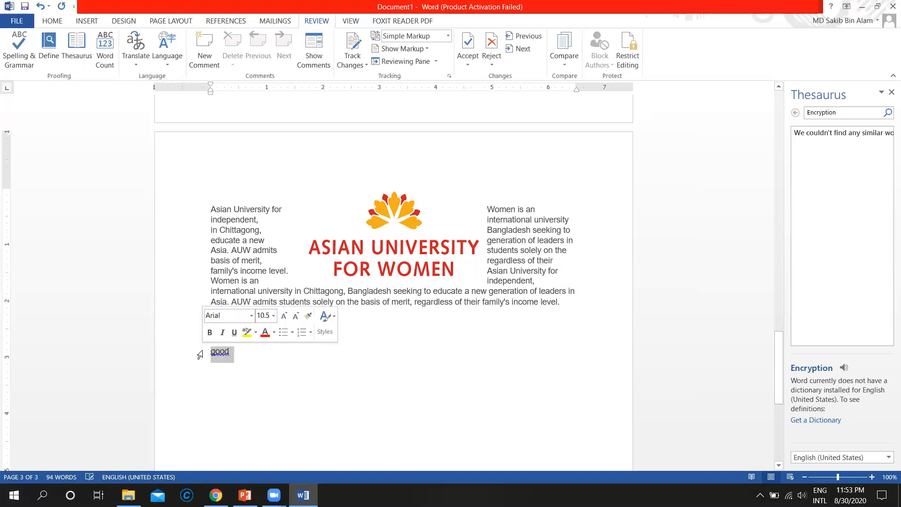
{"action": "left_click", "coordinate": [70, 52]}
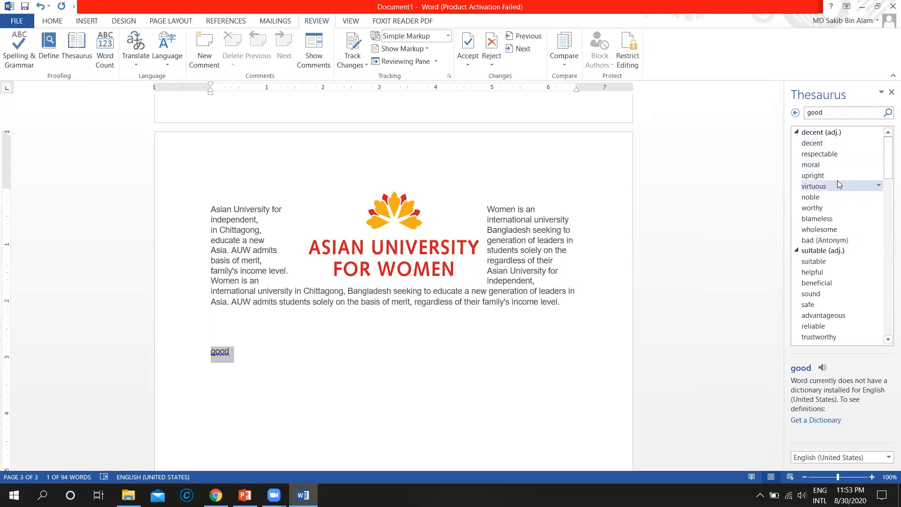
{"action": "scroll", "coordinate": [835, 295], "scroll_direction": "down", "scroll_amount": 2}
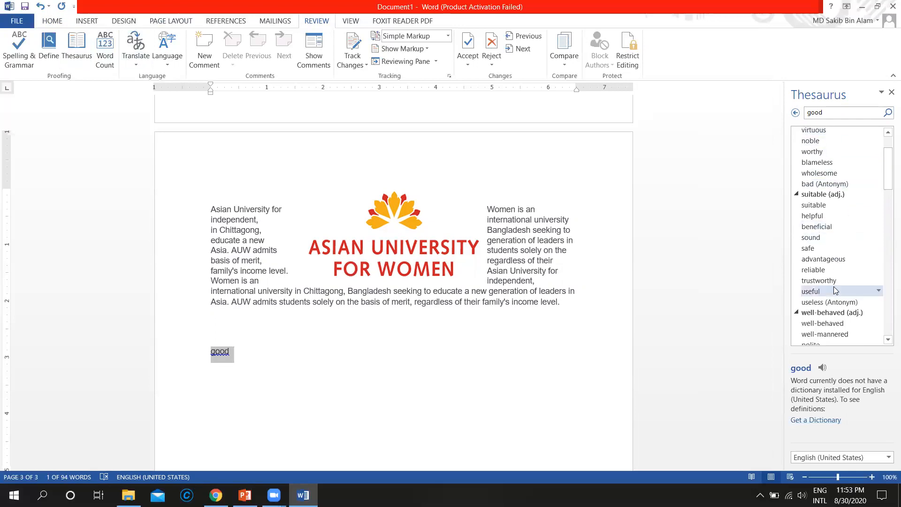
{"action": "scroll", "coordinate": [835, 291], "scroll_direction": "down", "scroll_amount": 4}
{"action": "scroll", "coordinate": [835, 291], "scroll_direction": "down", "scroll_amount": 2}
{"action": "scroll", "coordinate": [835, 291], "scroll_direction": "up", "scroll_amount": 2}
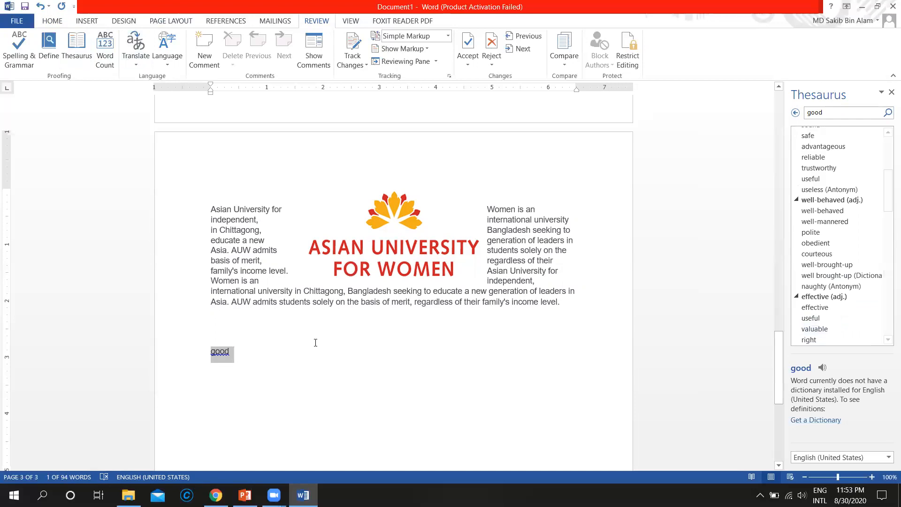
Replace the word "good" with the sentence "I love tea.".
{"action": "left_click", "coordinate": [272, 358]}
{"action": "key", "text": "BackSpace"}
{"action": "key", "text": "BackSpace"}
{"action": "key", "text": "BackSpace"}
{"action": "key", "text": "BackSpace"}
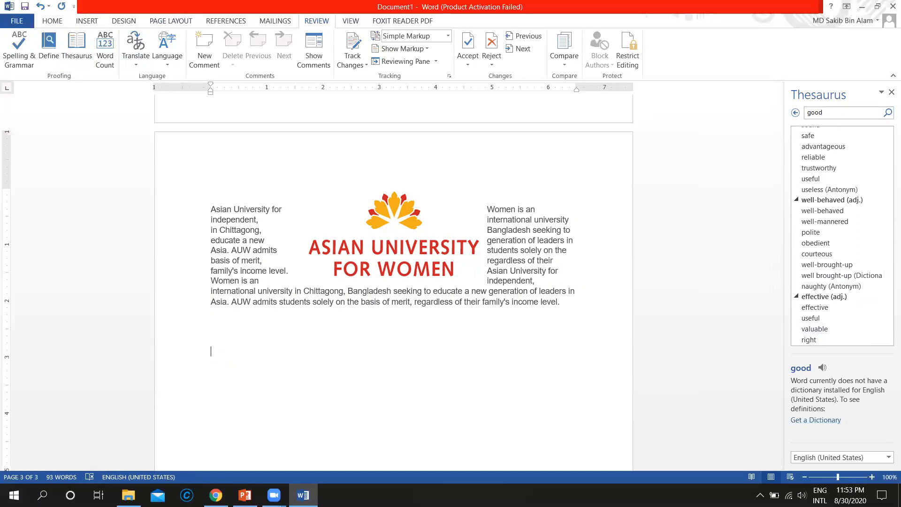
{"action": "type", "text": "love tea."}
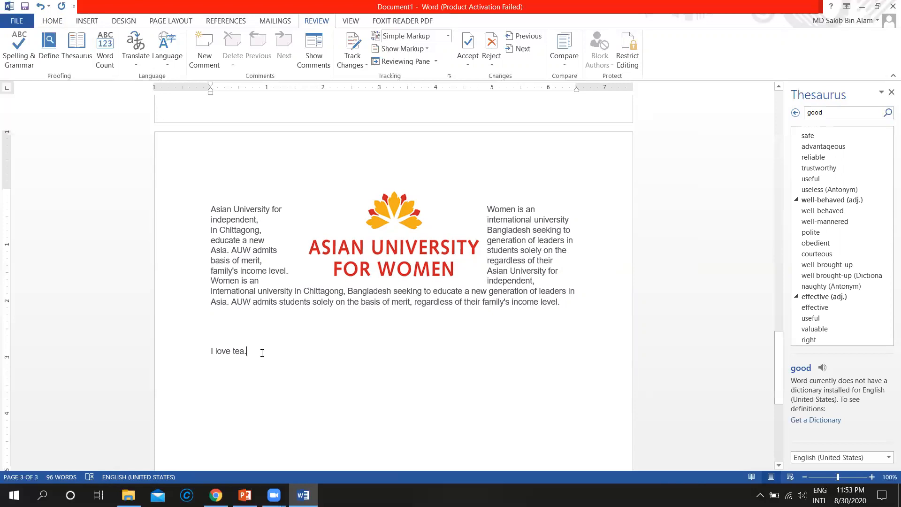
Look up "love" from the tea sentence in the Thesaurus, browse its synonyms and close the Thesaurus.
{"action": "left_click", "coordinate": [230, 352]}
{"action": "left_click_drag", "start_coordinate": [225, 351], "coordinate": [215, 352]}
{"action": "left_click", "coordinate": [85, 58]}
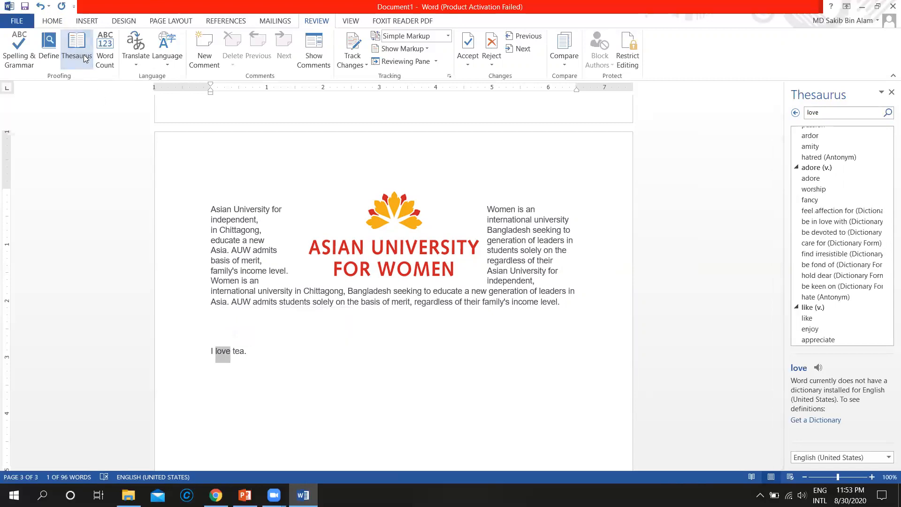
{"action": "scroll", "coordinate": [830, 254], "scroll_direction": "up", "scroll_amount": 5}
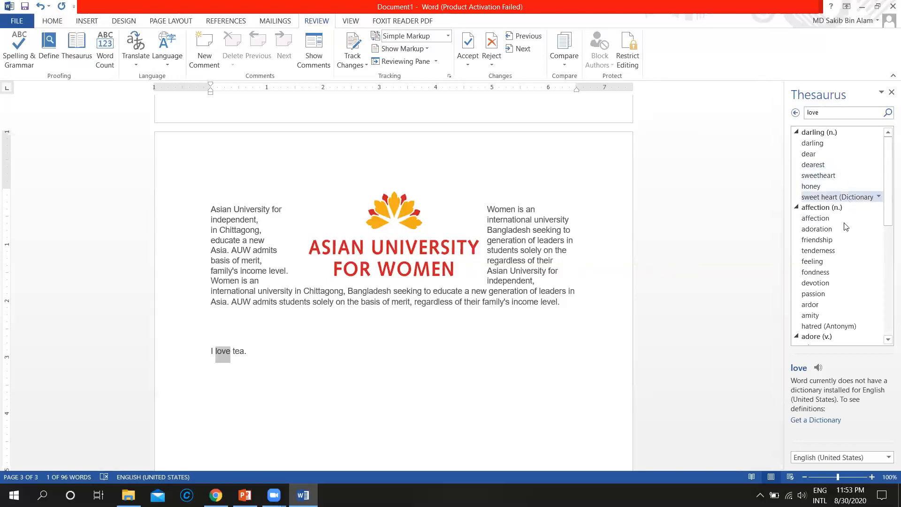
{"action": "scroll", "coordinate": [838, 247], "scroll_direction": "down", "scroll_amount": 4}
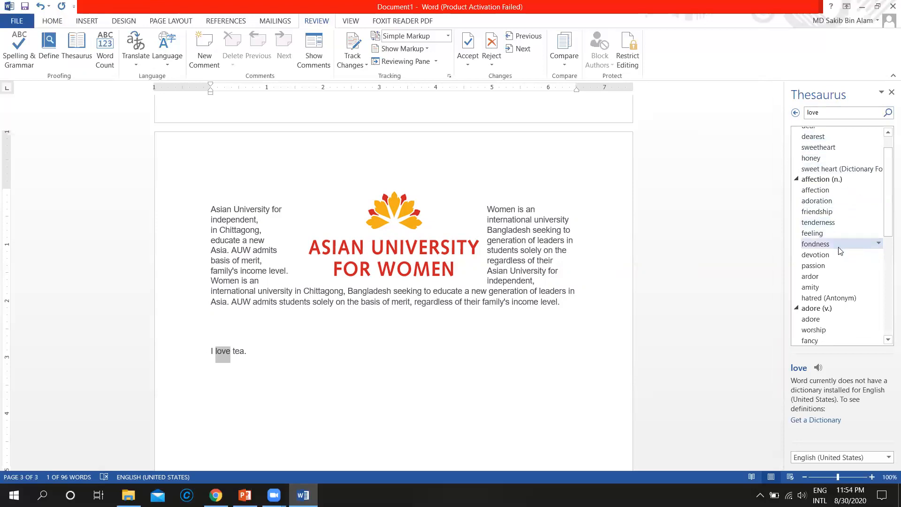
{"action": "scroll", "coordinate": [831, 262], "scroll_direction": "down", "scroll_amount": 5}
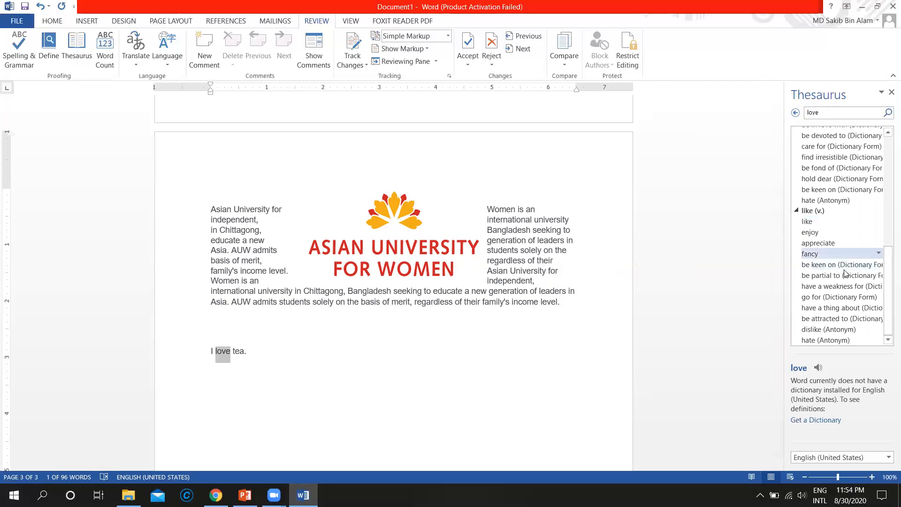
{"action": "scroll", "coordinate": [843, 272], "scroll_direction": "up", "scroll_amount": 10}
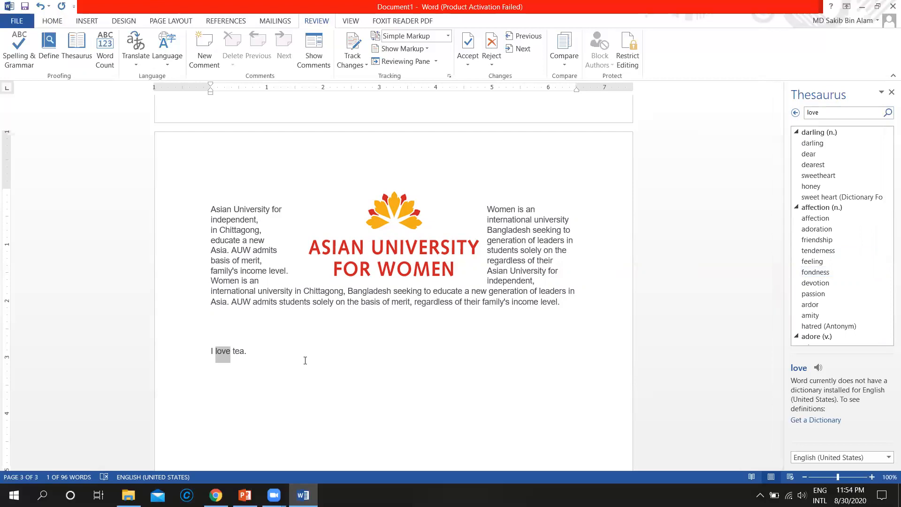
{"action": "left_click", "coordinate": [293, 355]}
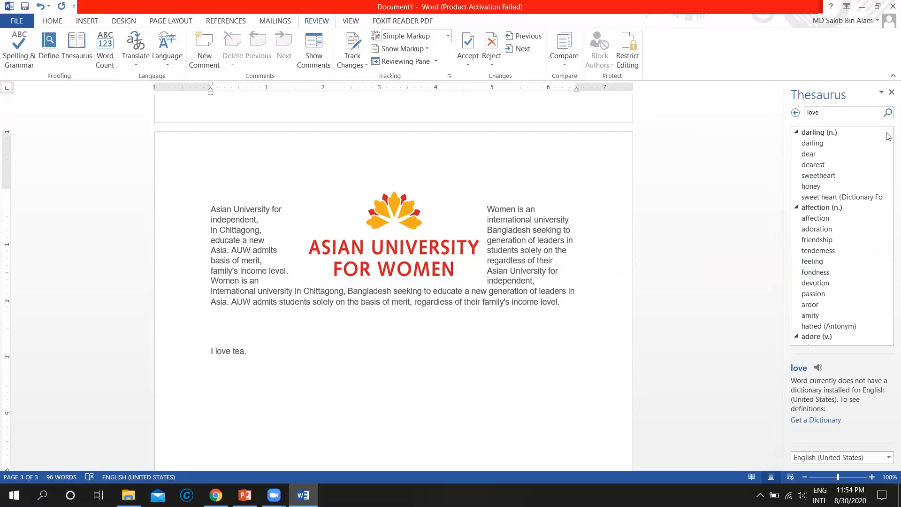
{"action": "left_click", "coordinate": [891, 92]}
Return to the document's first page, and switch to PowerPoint to review the topics on slides 2 and 3.
{"action": "scroll", "coordinate": [888, 341], "scroll_direction": "up", "scroll_amount": 8}
{"action": "left_click_drag", "start_coordinate": [895, 341], "coordinate": [895, 145]}
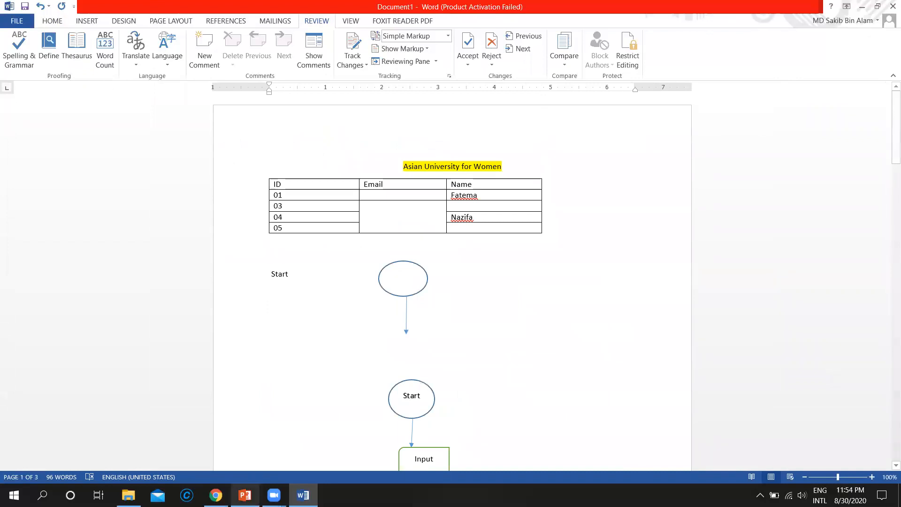
{"action": "left_click", "coordinate": [245, 495]}
{"action": "left_click", "coordinate": [61, 188]}
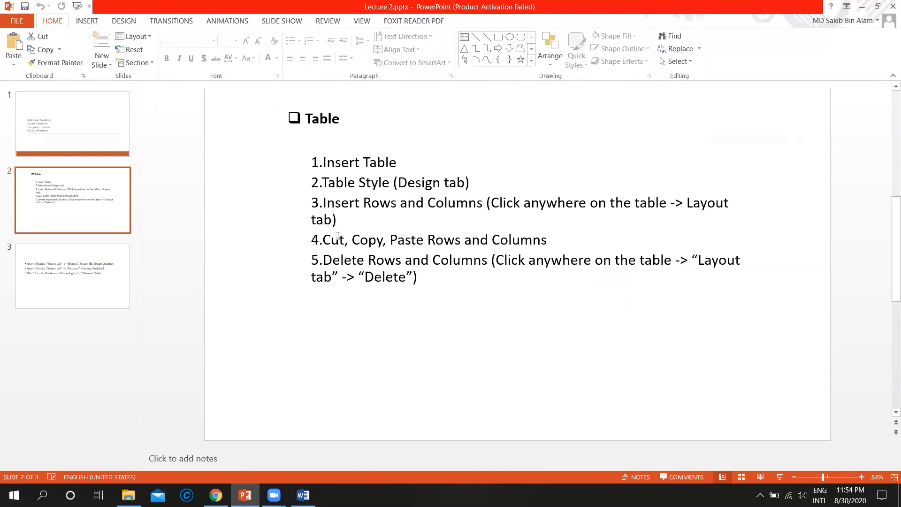
{"action": "left_click", "coordinate": [82, 264]}
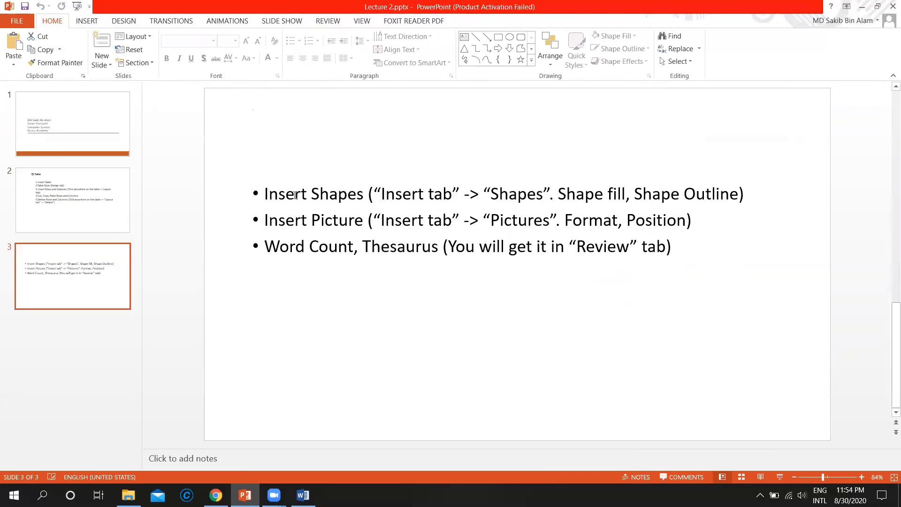